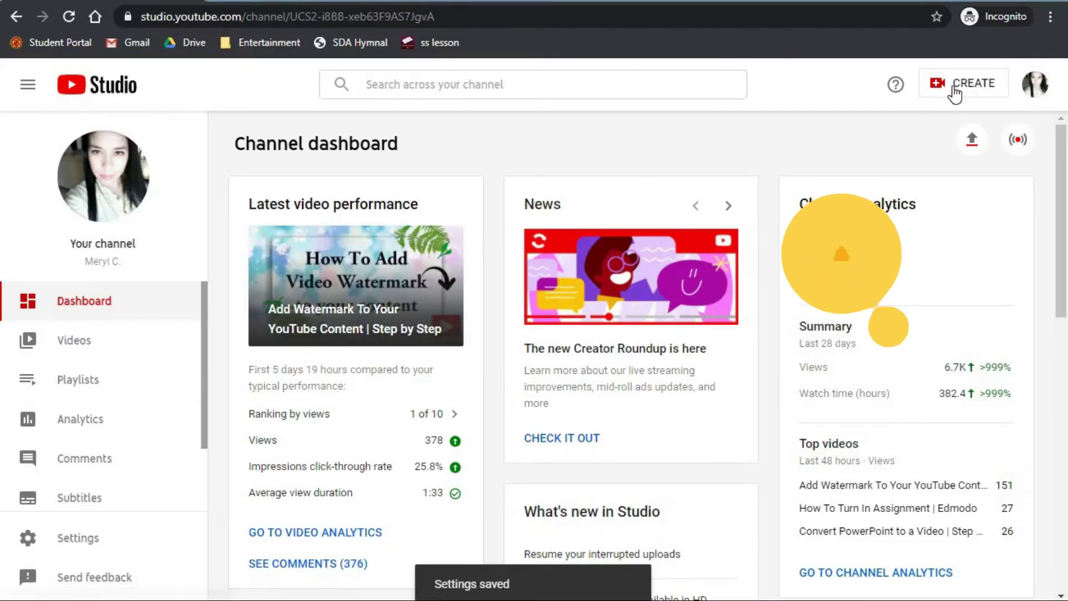
- Start uploading the URL video file chosen from the computer
left_click(955, 84)
left_click(927, 123)
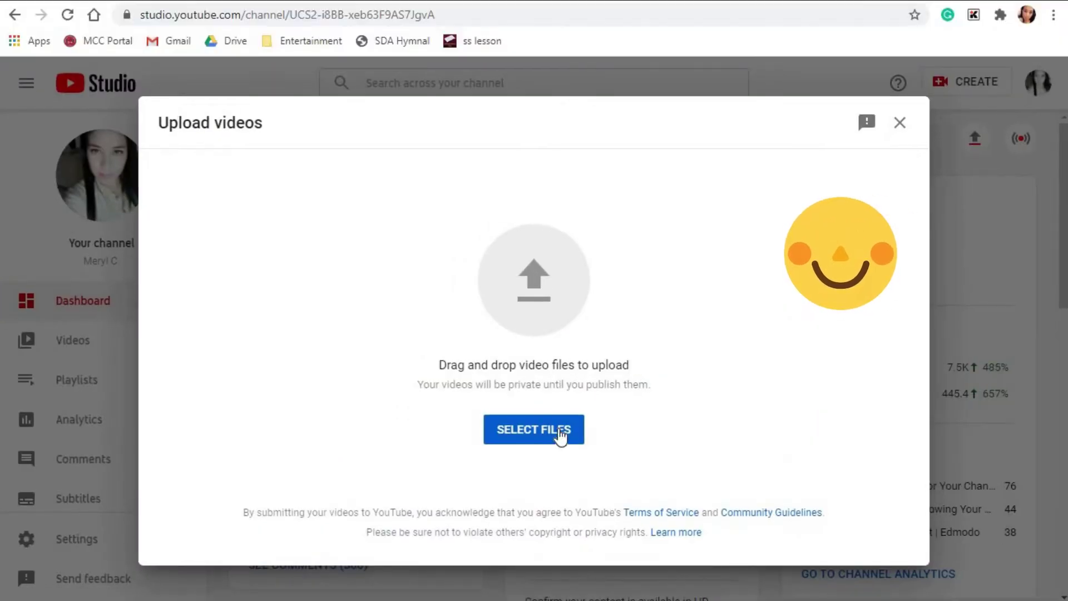
left_click(559, 430)
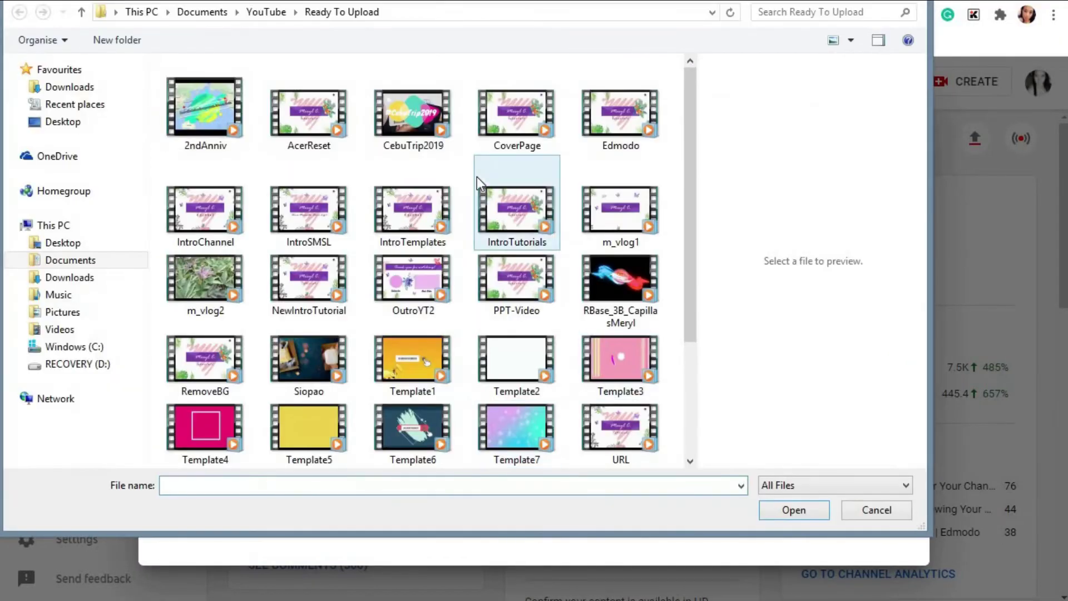
left_click_drag(693, 206, 690, 299)
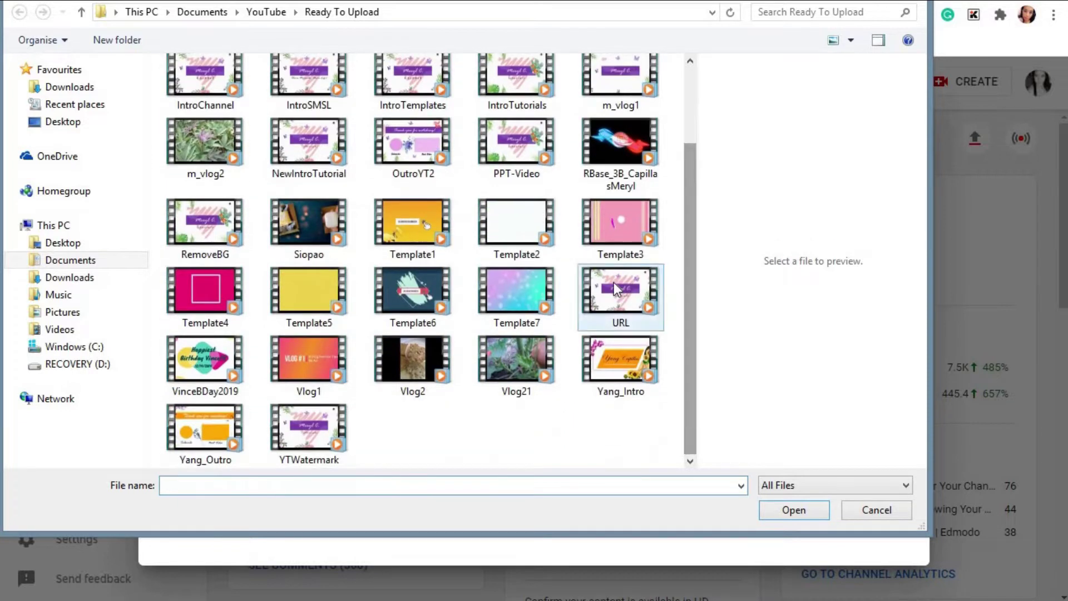
left_click(613, 282)
left_click(795, 511)
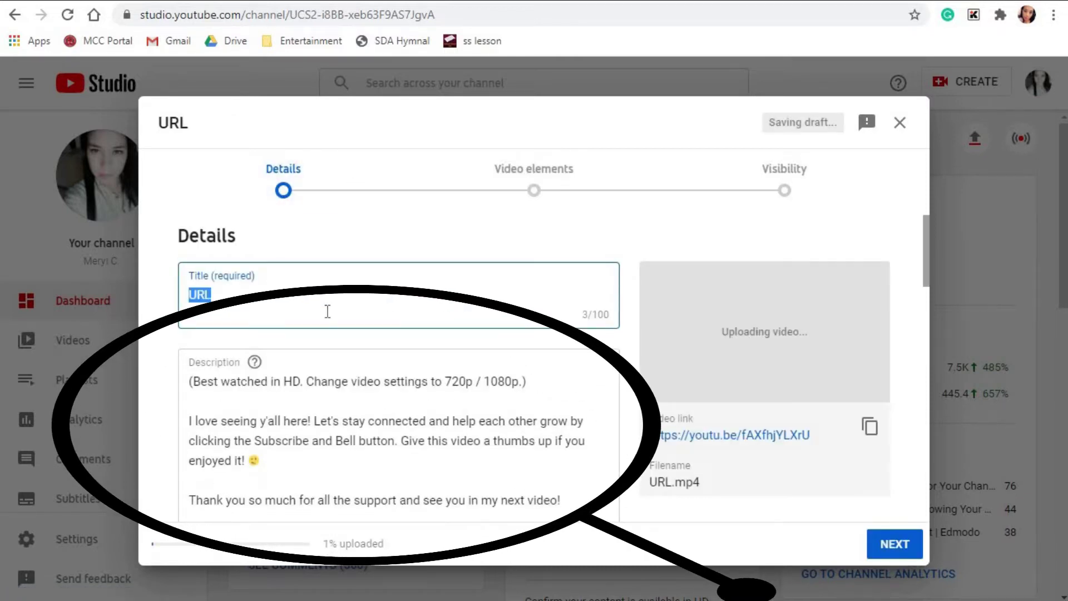
- Select and scroll through the pre-filled default description
left_click(191, 382)
left_click_drag(191, 383, 508, 520)
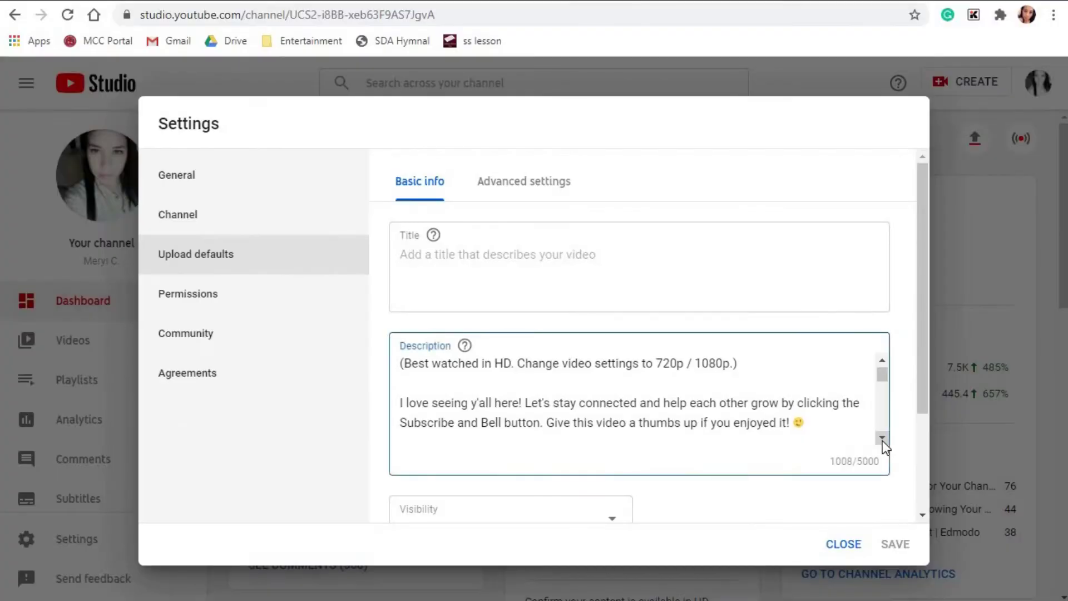
left_click(883, 439)
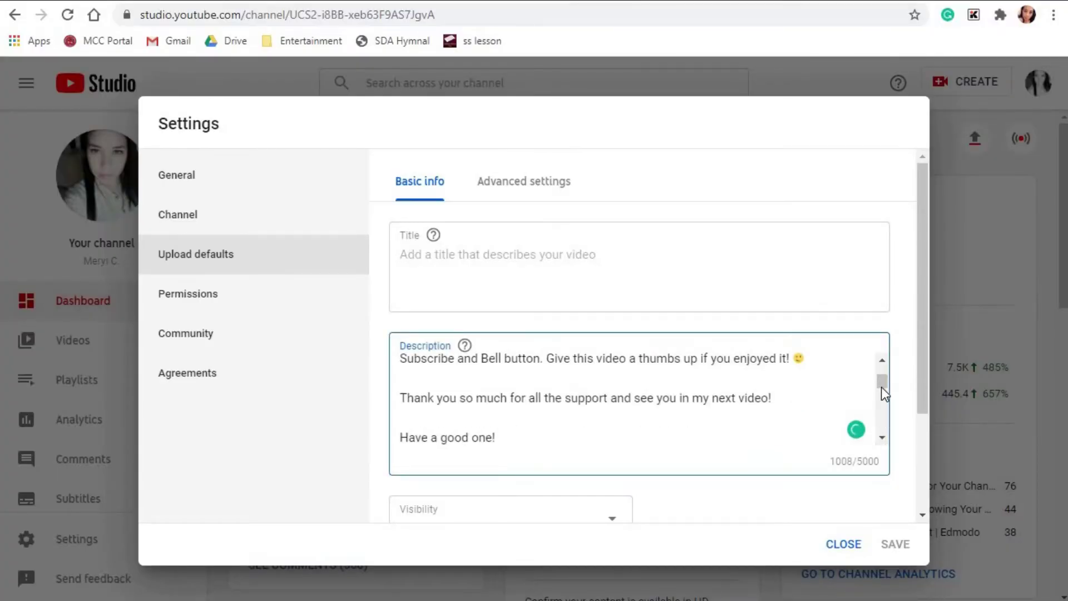
left_click_drag(883, 385, 882, 362)
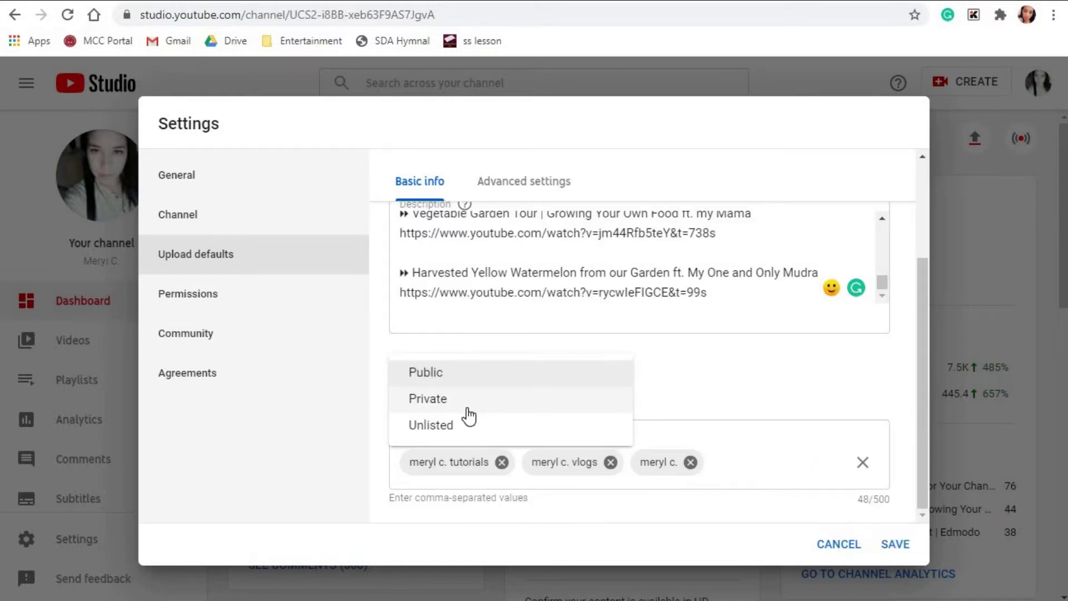
- Choose Public visibility, then go to YouTube Studio from the account menu and open Settings
left_click(498, 374)
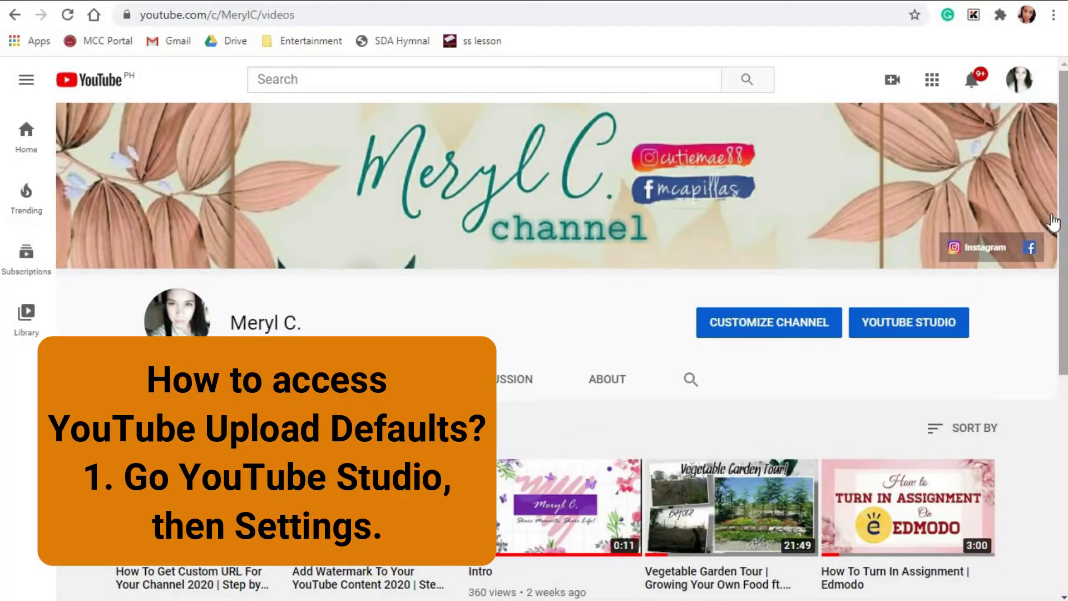
left_click(1021, 86)
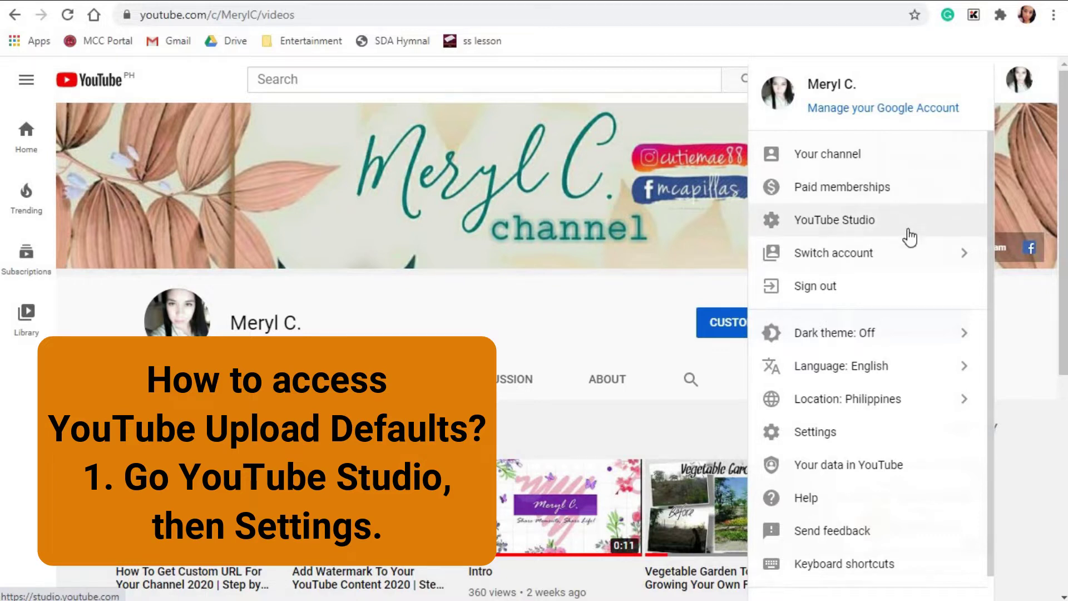
left_click(951, 228)
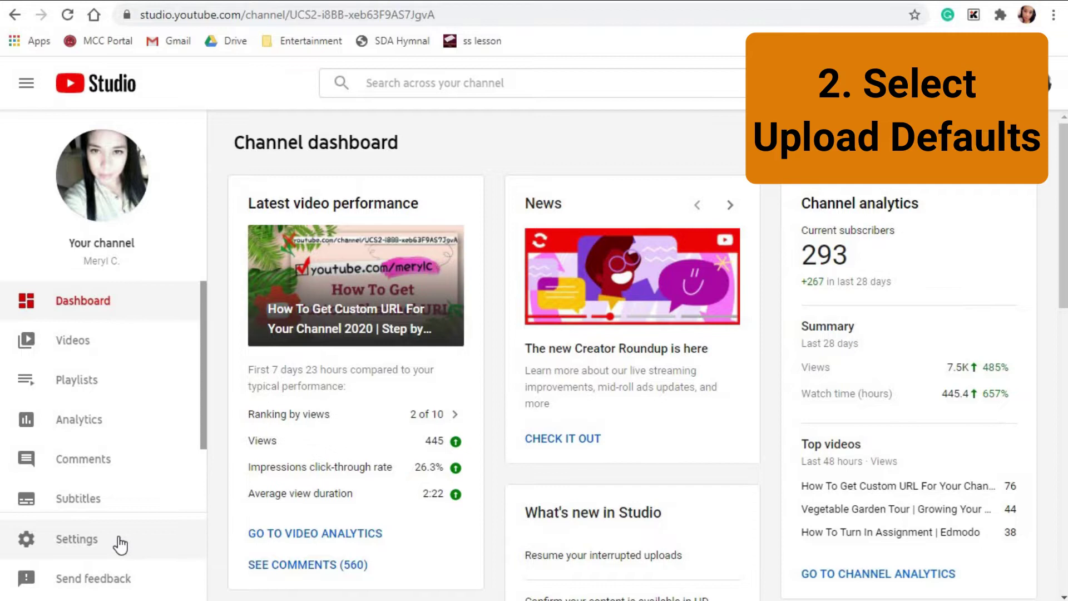
left_click(120, 544)
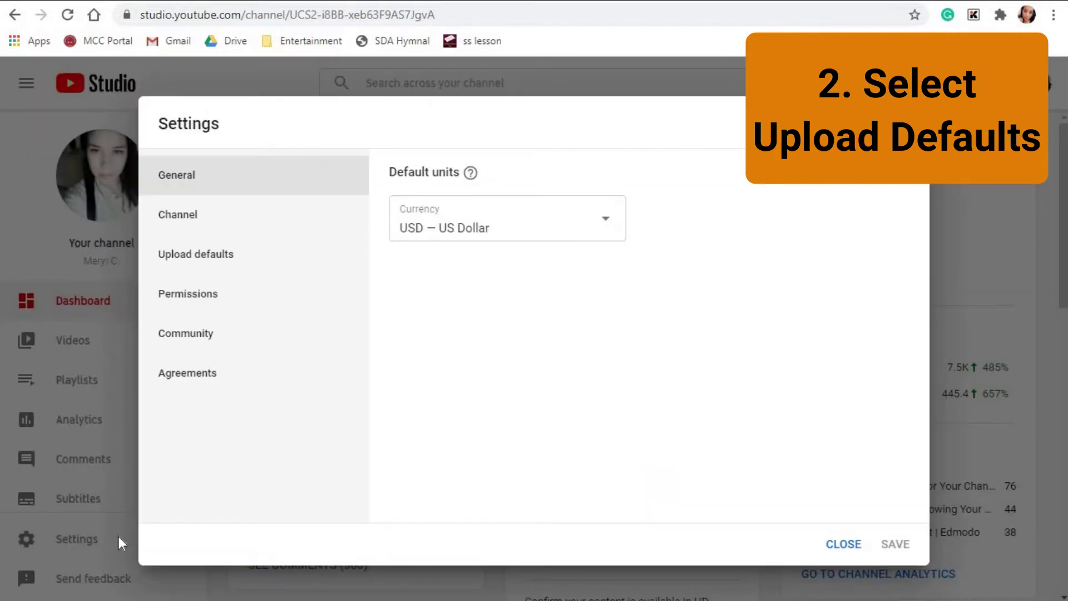
- Show Upload defaults and step through the default description down to the VLOGS section
left_click(210, 267)
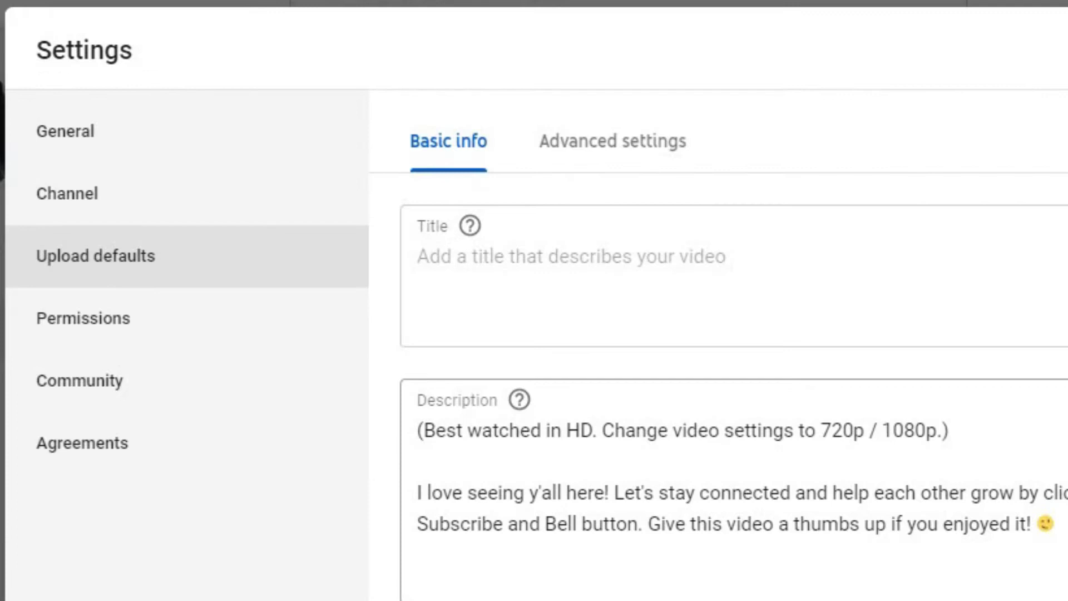
left_click(723, 490)
scroll(723, 489, "down", 2)
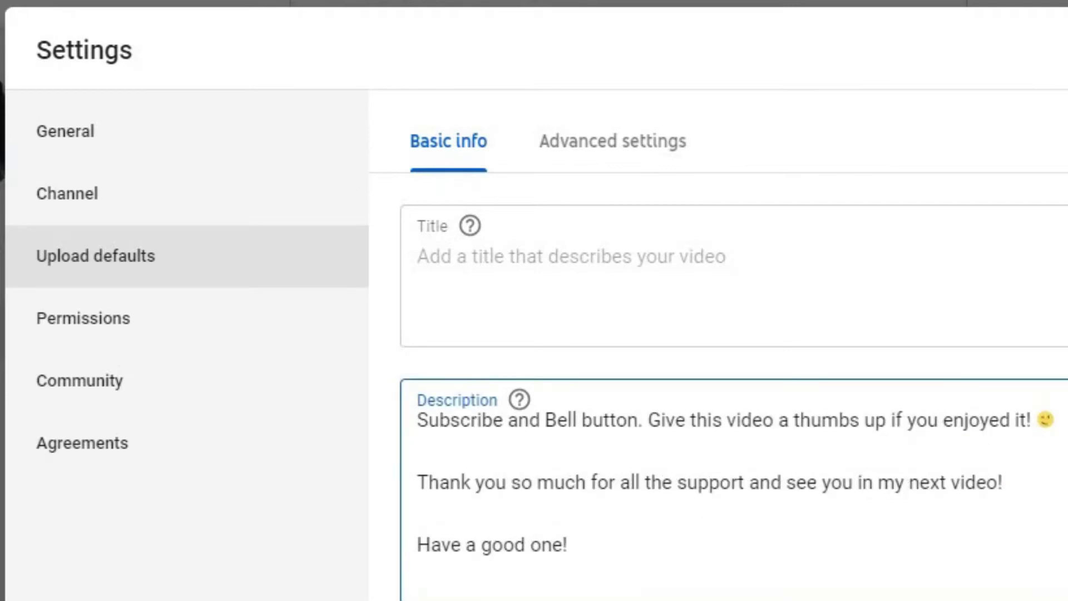
scroll(655, 451, "up", 2)
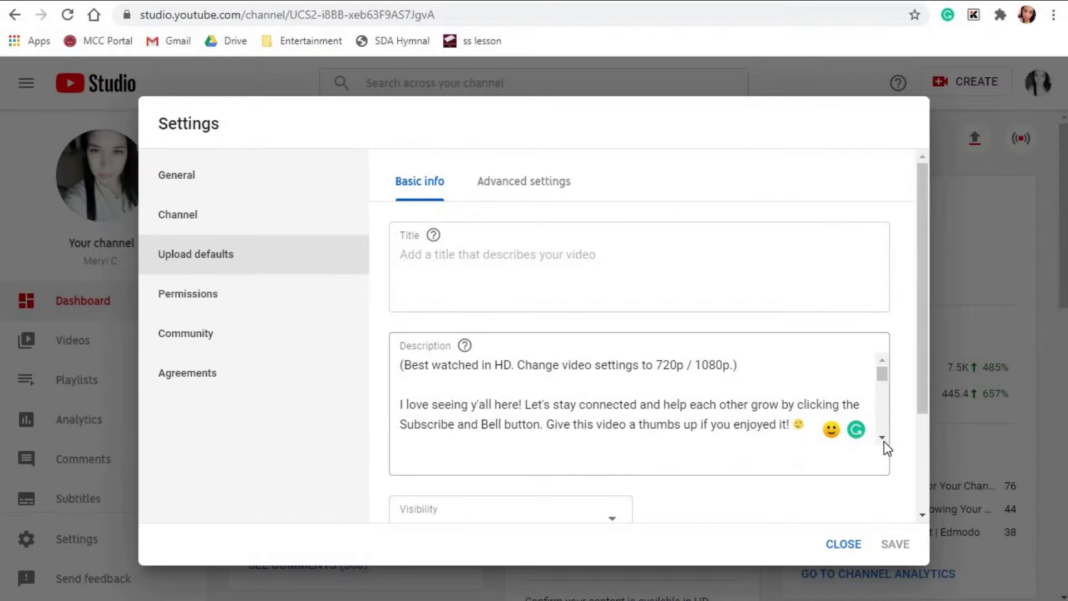
left_click(883, 439)
left_click(882, 439)
left_click(882, 439)
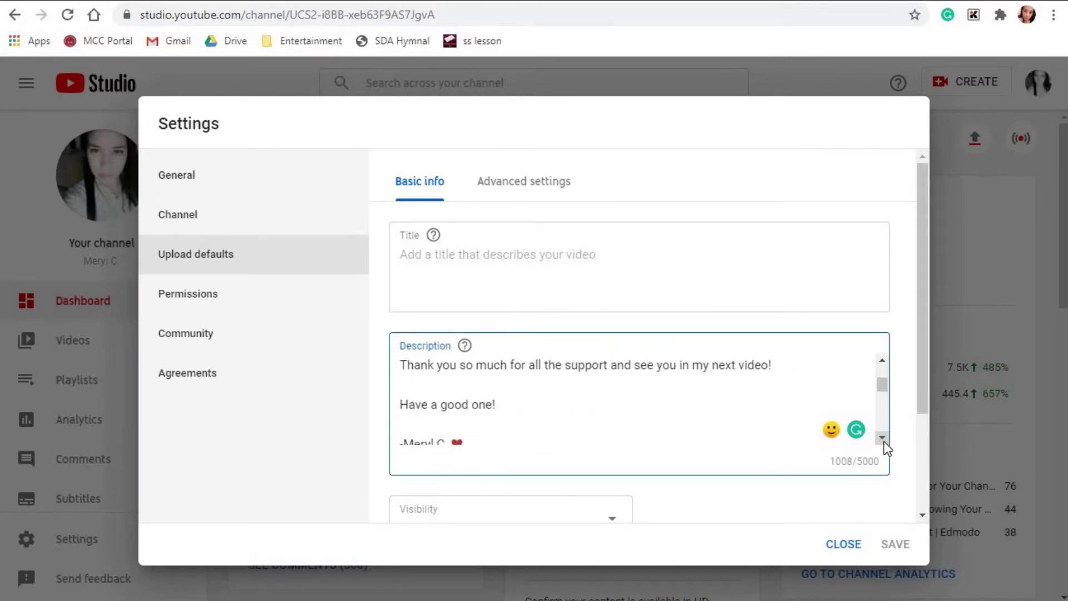
left_click(883, 438)
left_click(882, 439)
left_click(882, 438)
left_click(882, 439)
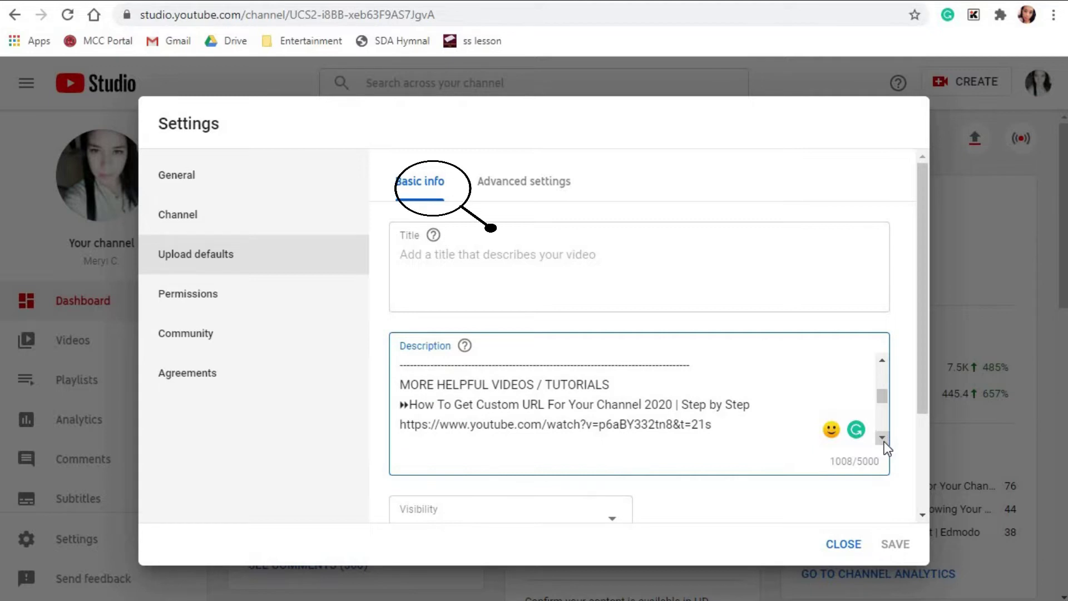
left_click(883, 438)
left_click(883, 439)
left_click(883, 438)
left_click(882, 438)
left_click(884, 441)
left_click(883, 440)
left_click(884, 441)
- Set the default visibility to Public
scroll(885, 362, "down", 3)
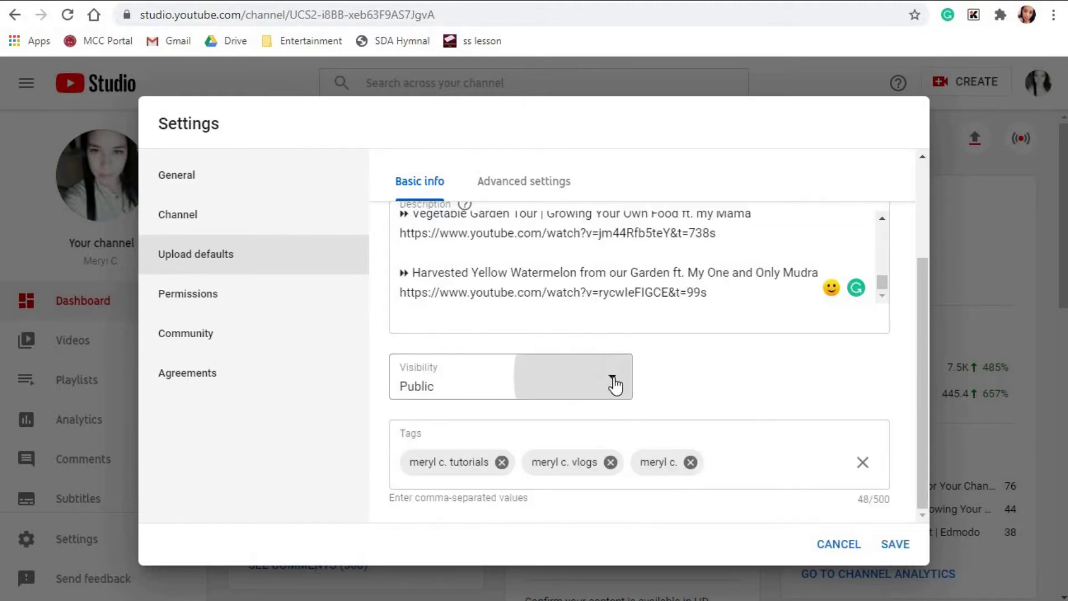
left_click(615, 383)
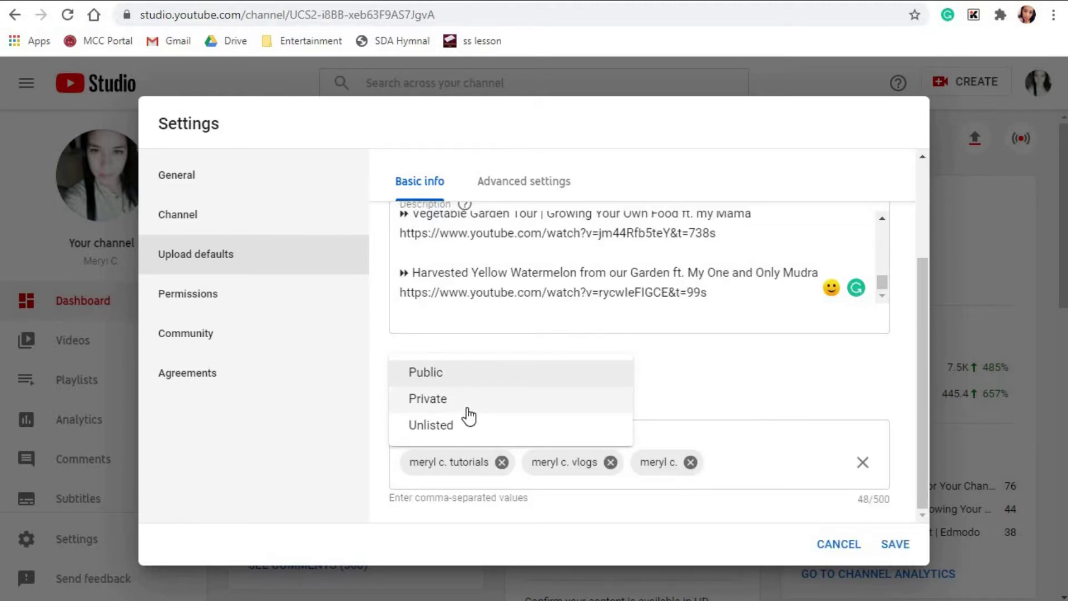
left_click(474, 382)
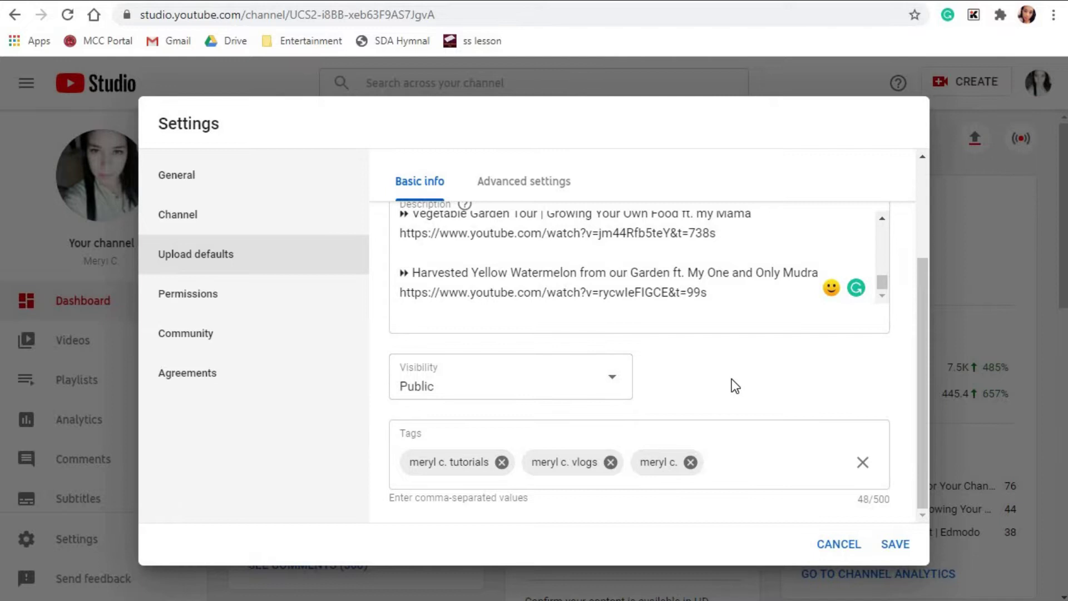
- Select the whole dashed separator line in the default description
scroll(732, 384, "up", 5)
left_click(882, 360)
scroll(666, 405, "up", 3)
double_click(611, 396)
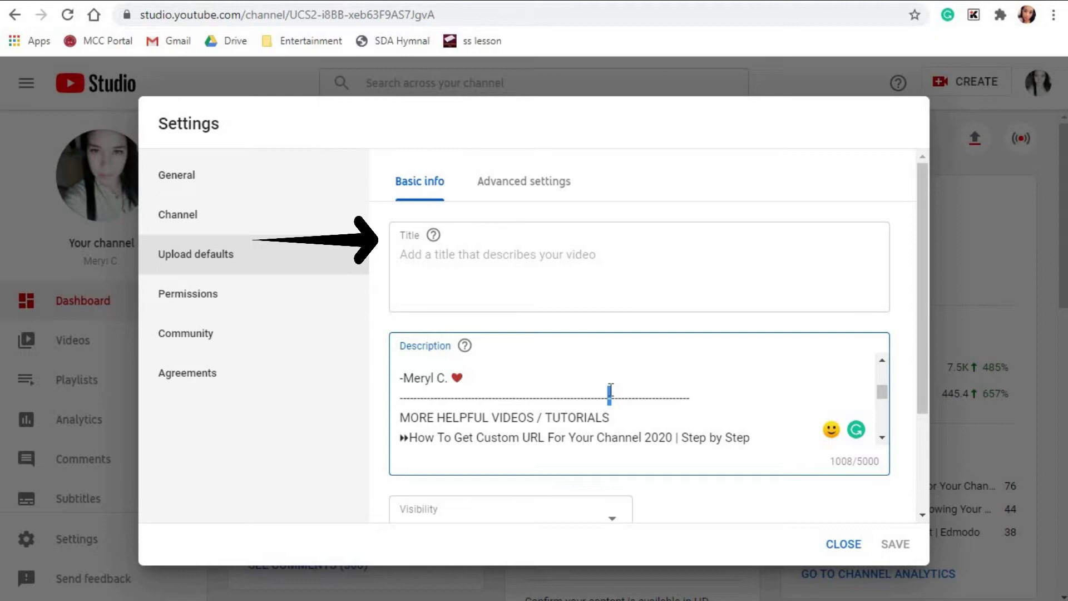
triple_click(611, 396)
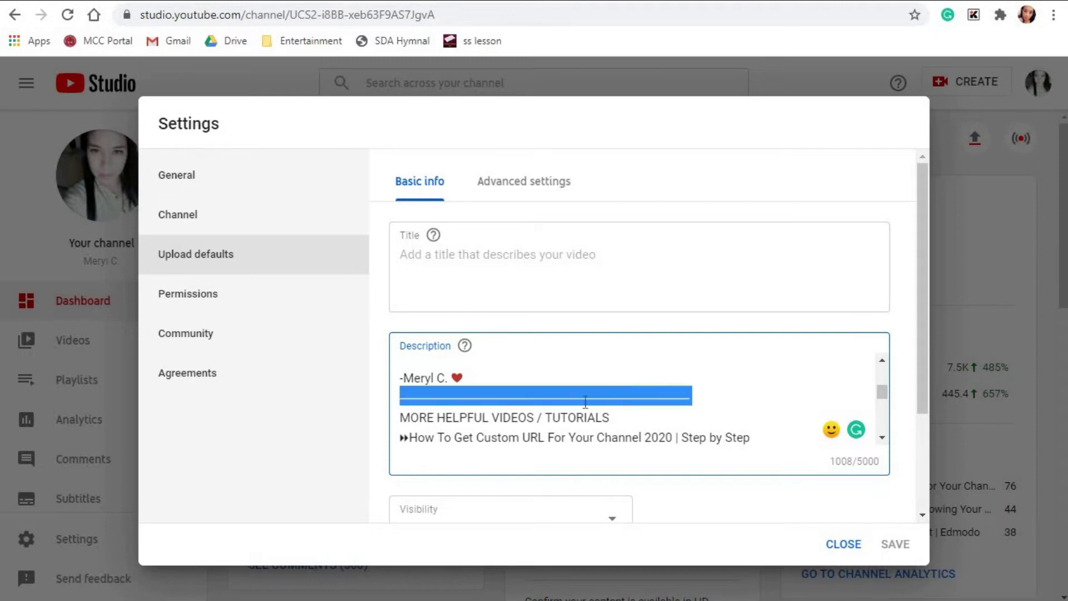
- Paste the dashed separator above the VLOGS section and remove the extra blank line
left_click(883, 439)
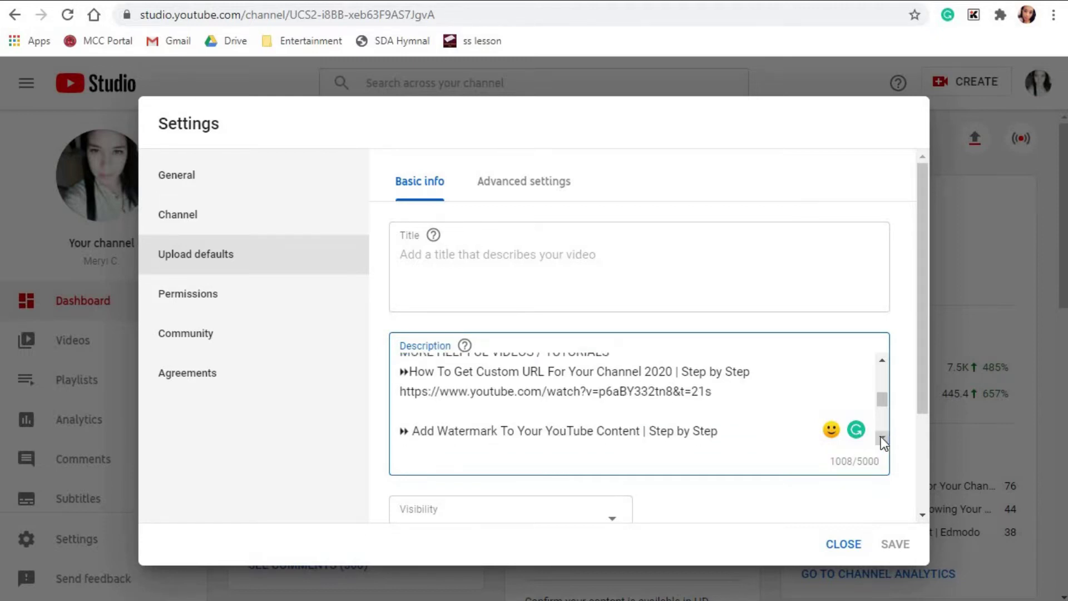
left_click(882, 440)
left_click(882, 439)
left_click(882, 440)
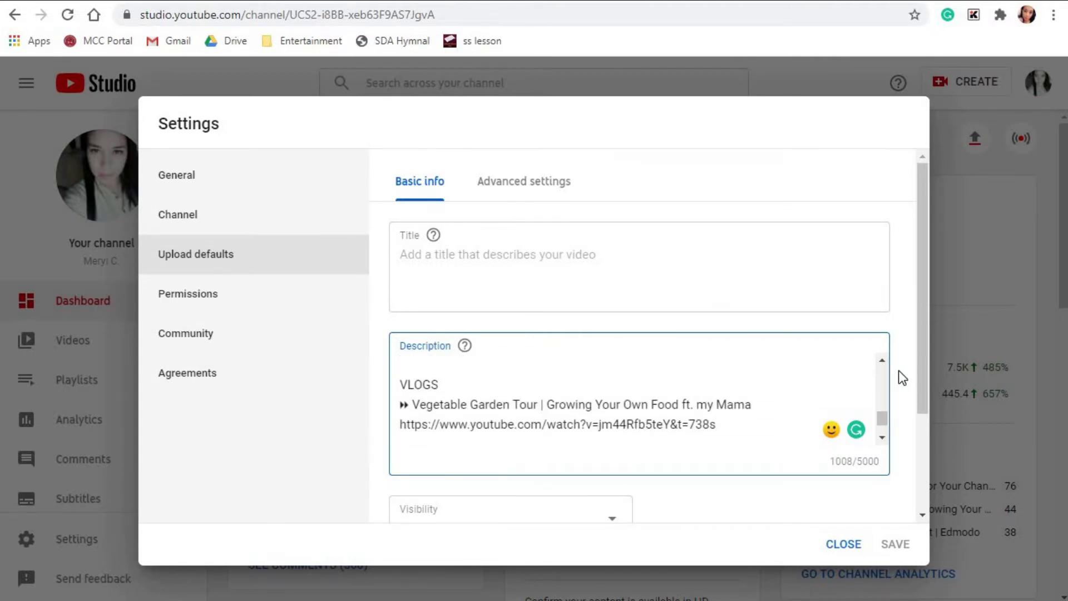
key("ctrl+v")
left_click(883, 360)
left_click(709, 406)
key("Delete")
- Scroll to the description's last link, Harvested Yellow Watermelon, at 1093 characters
scroll(851, 454, "down", 2)
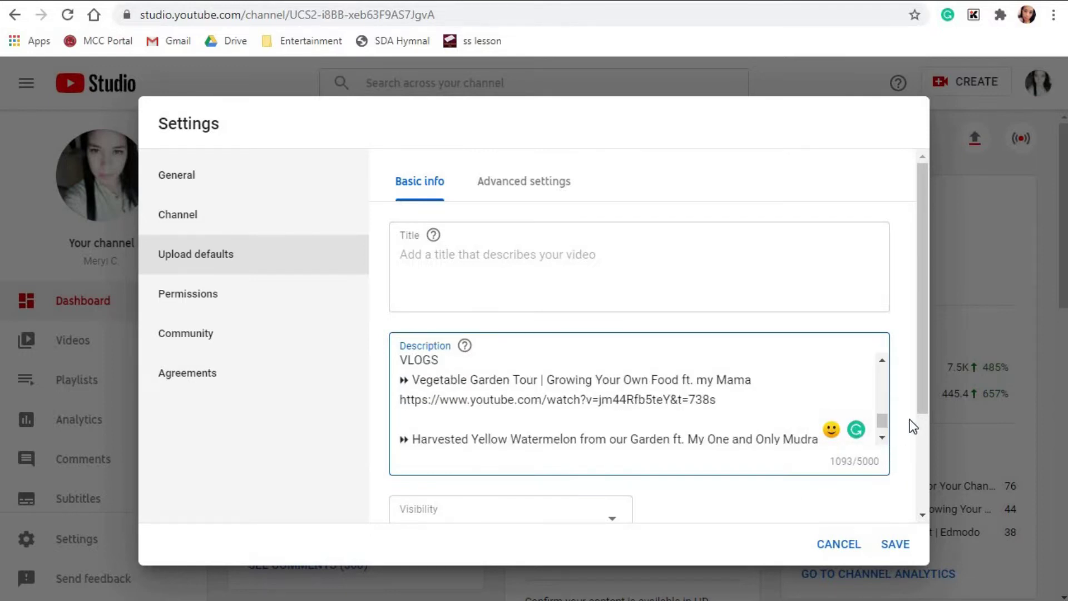
scroll(922, 424, "down", 2)
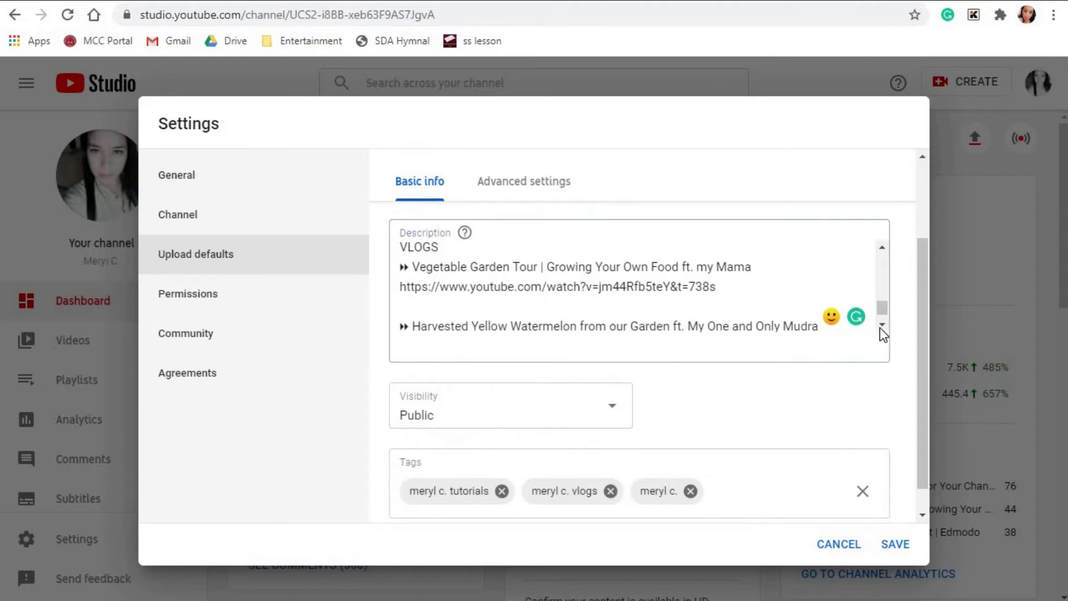
left_click(881, 325)
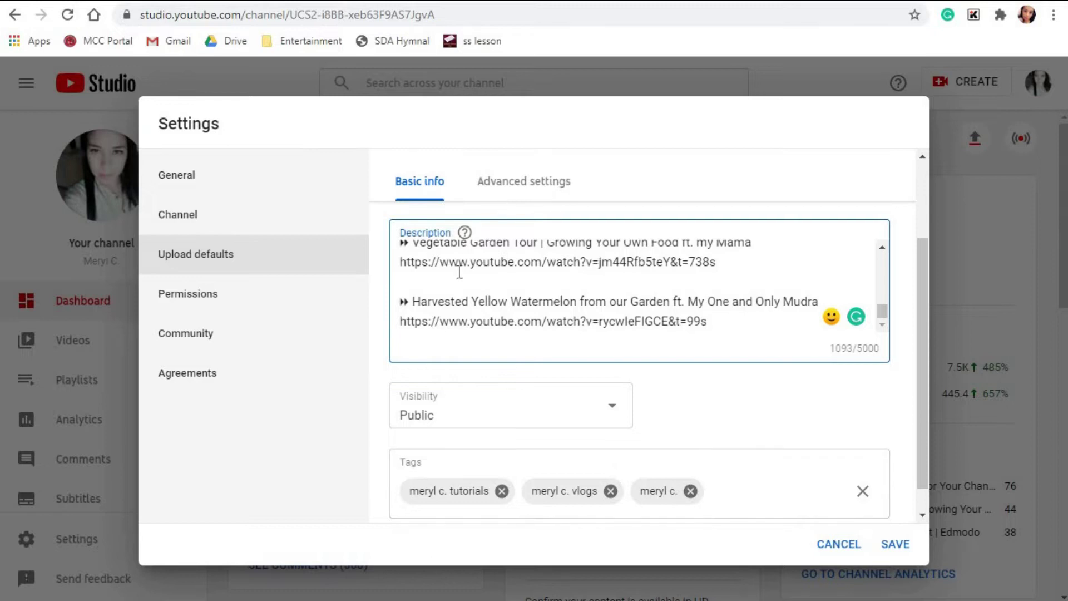
left_click_drag(926, 352, 920, 173)
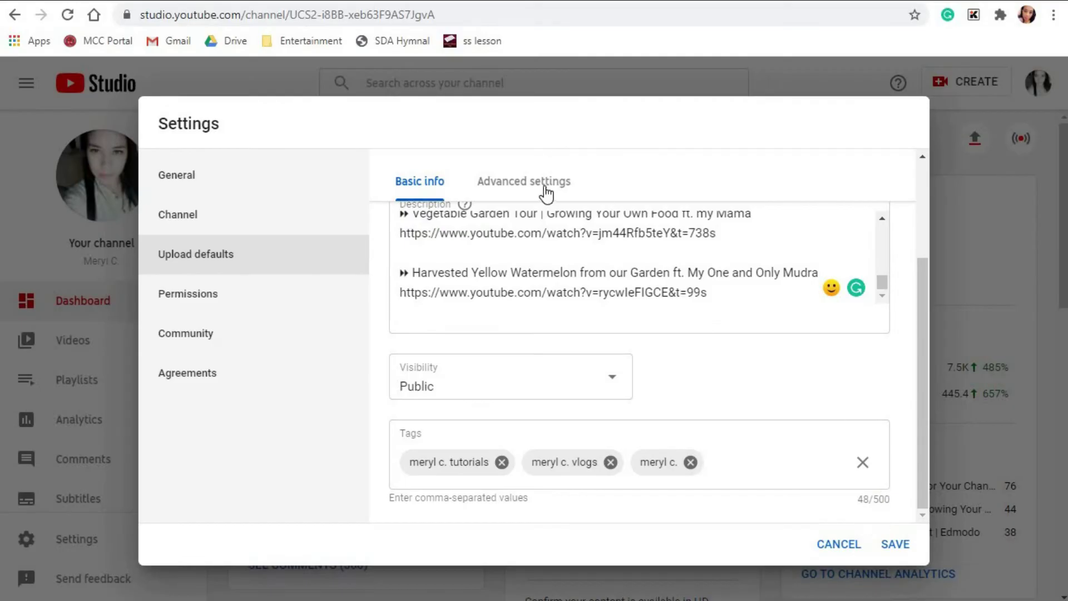
- Show Advanced settings and keep Standard YouTube License as the default licence
left_click(543, 189)
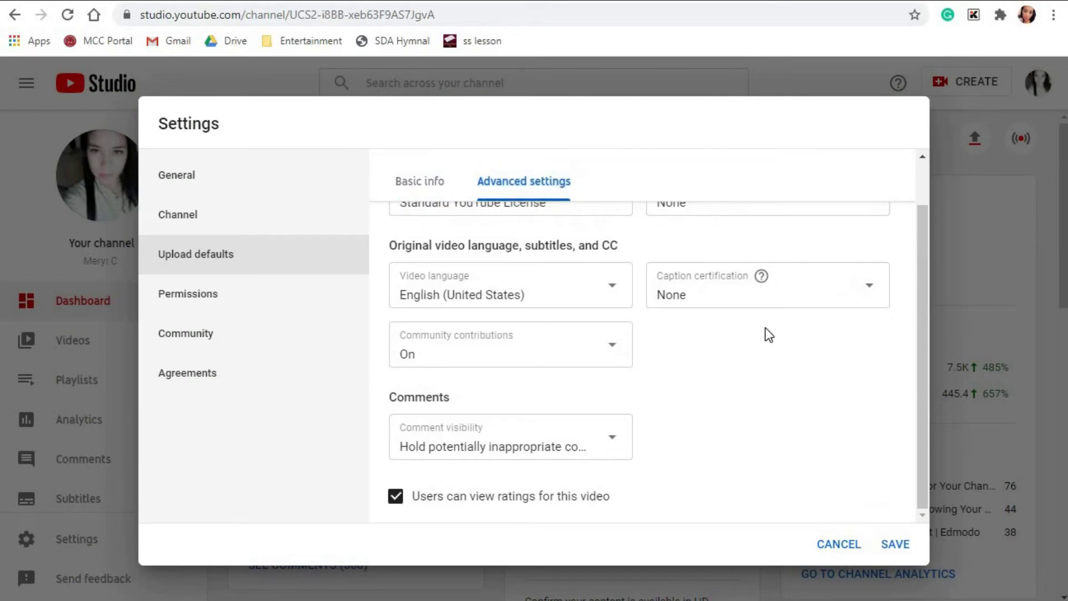
scroll(916, 238, "up", 1)
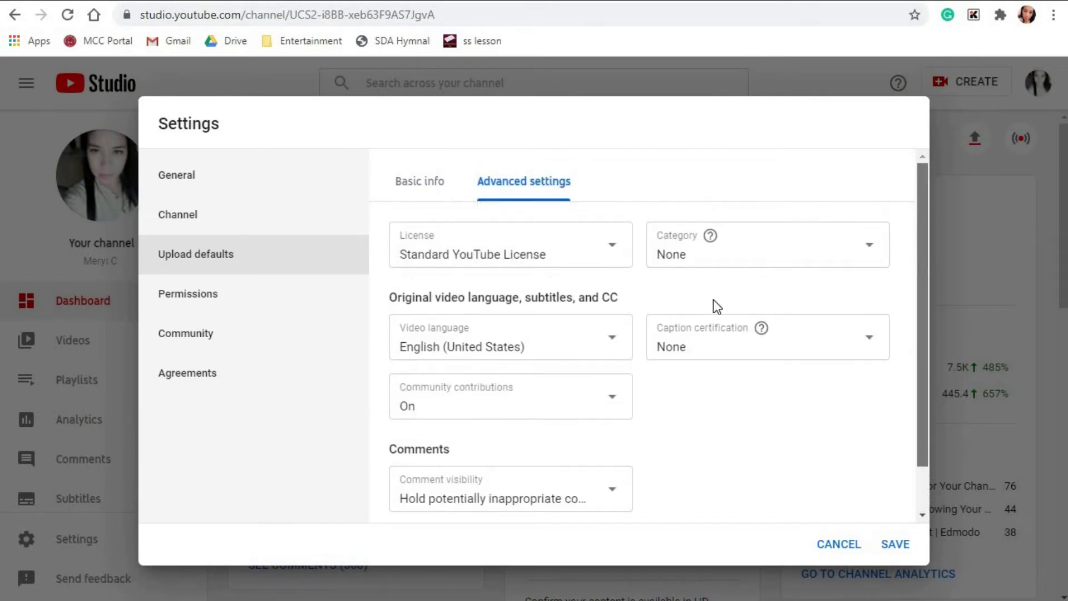
left_click(622, 249)
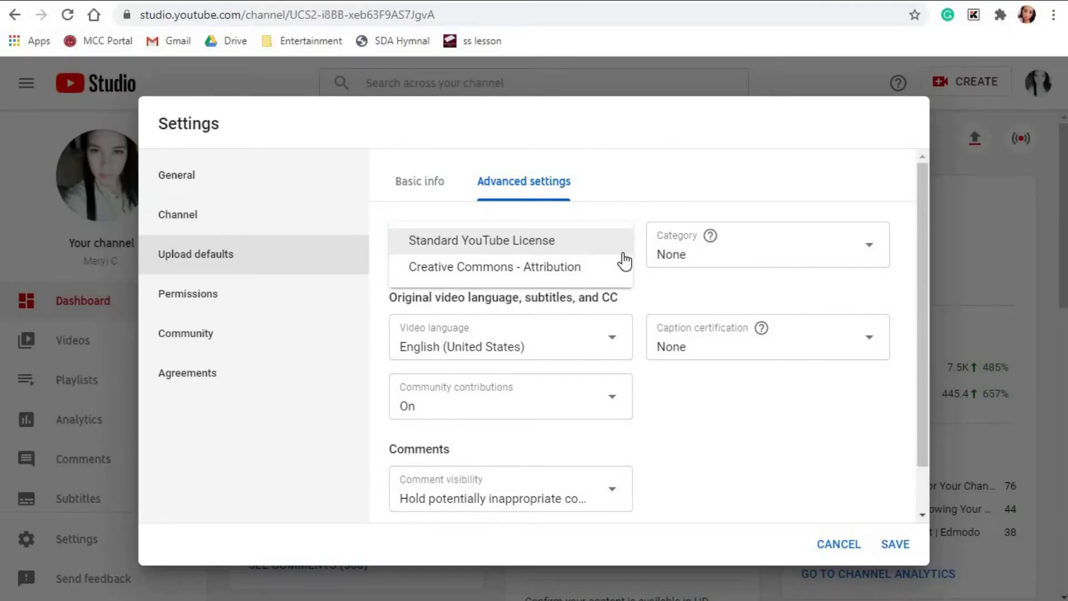
left_click(874, 358)
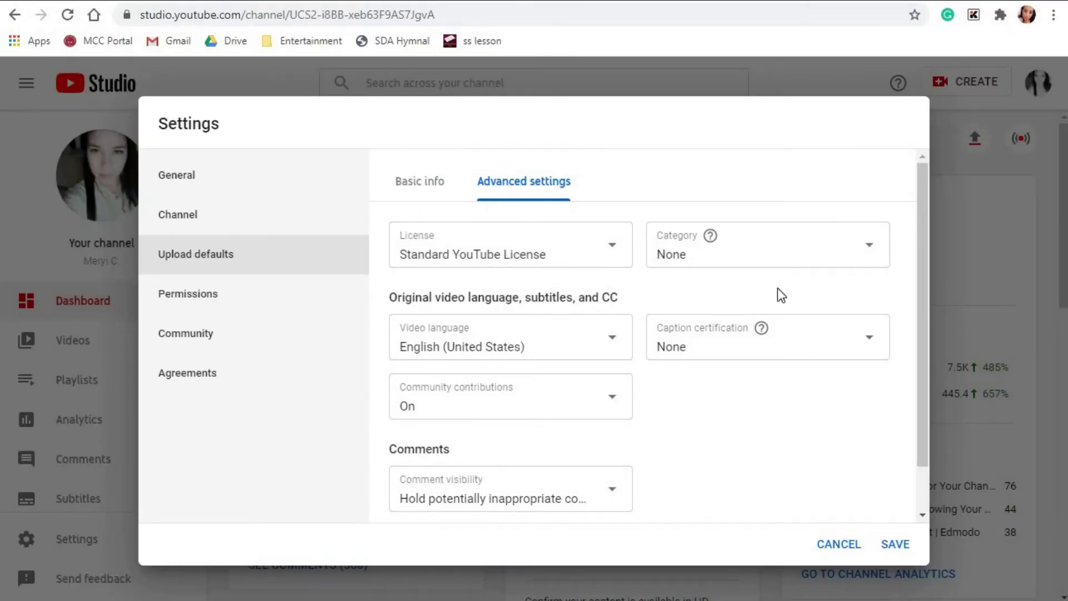
left_click(573, 243)
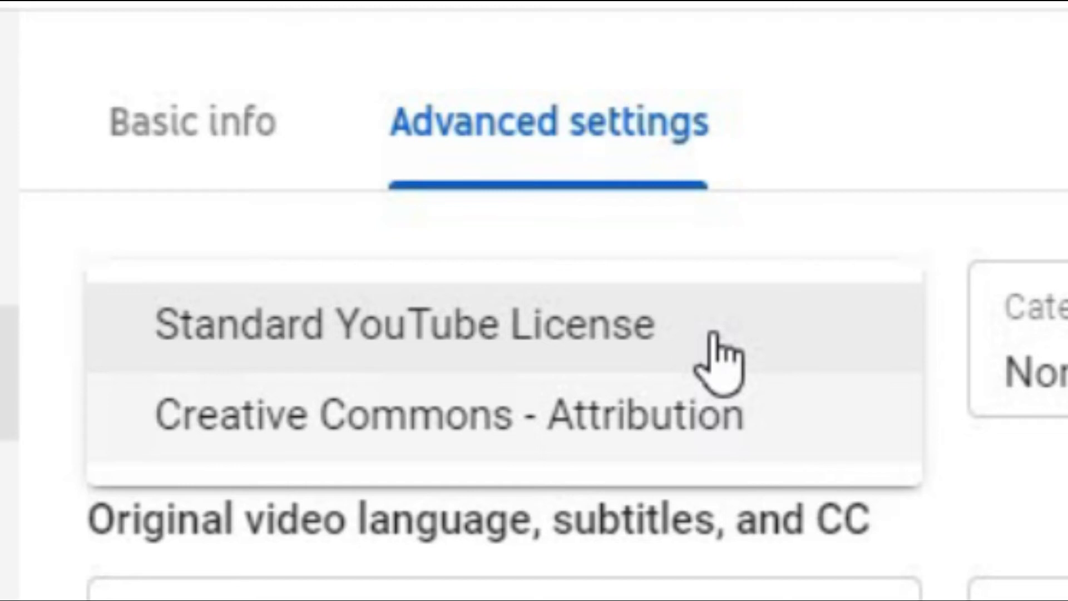
left_click(717, 357)
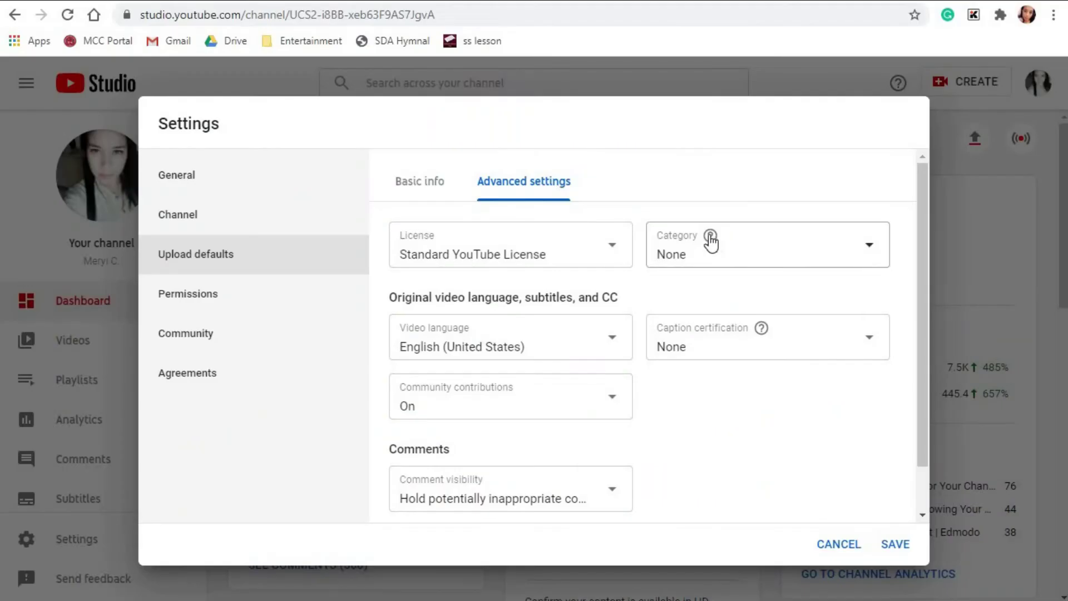
mouse_move(716, 241)
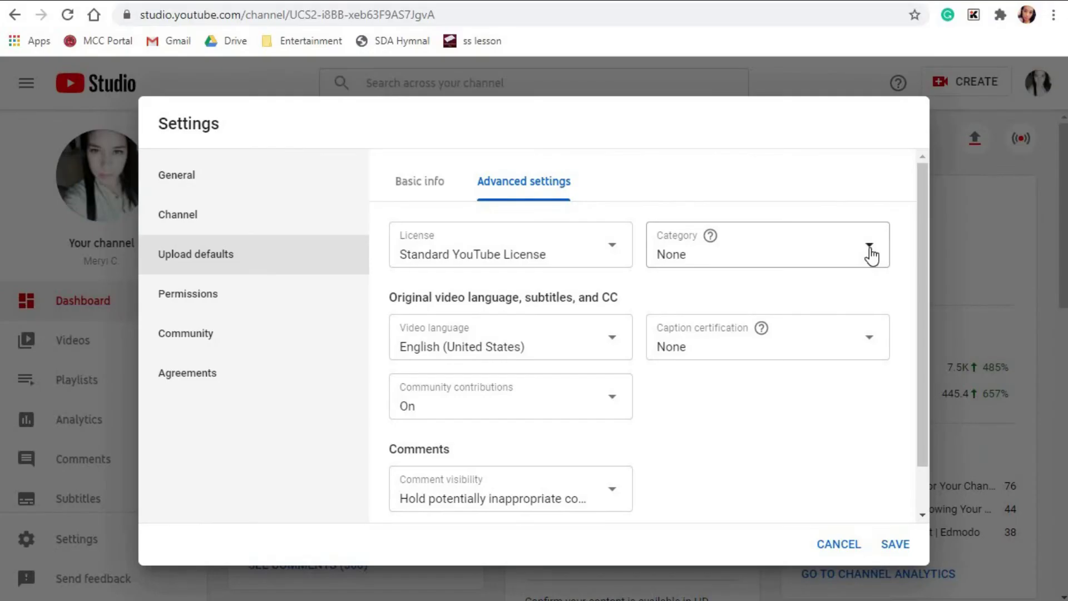
left_click(918, 536)
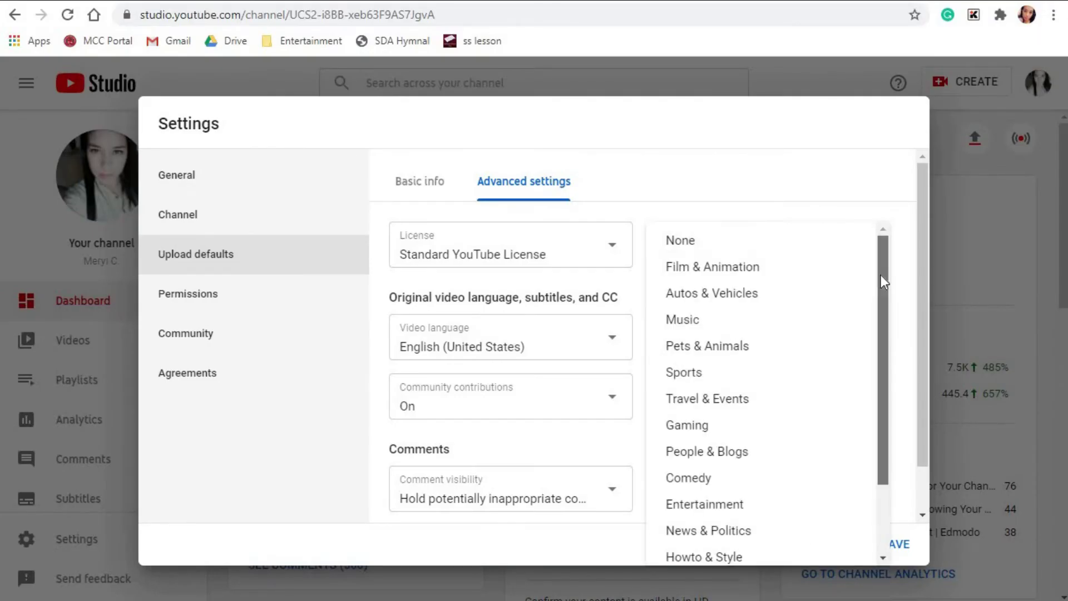
left_click_drag(880, 279, 817, 372)
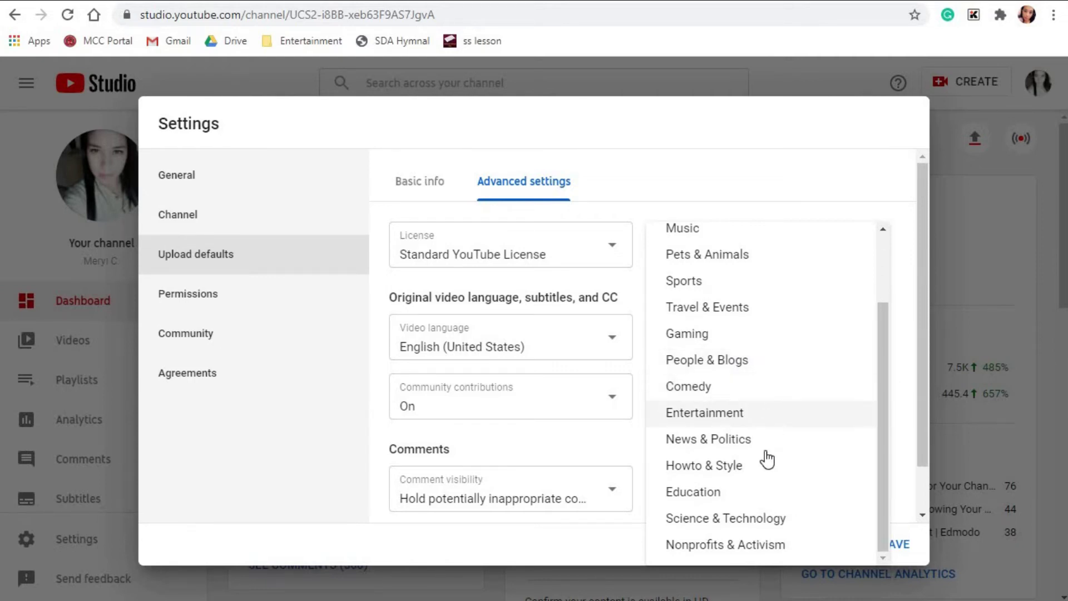
left_click_drag(889, 461, 882, 334)
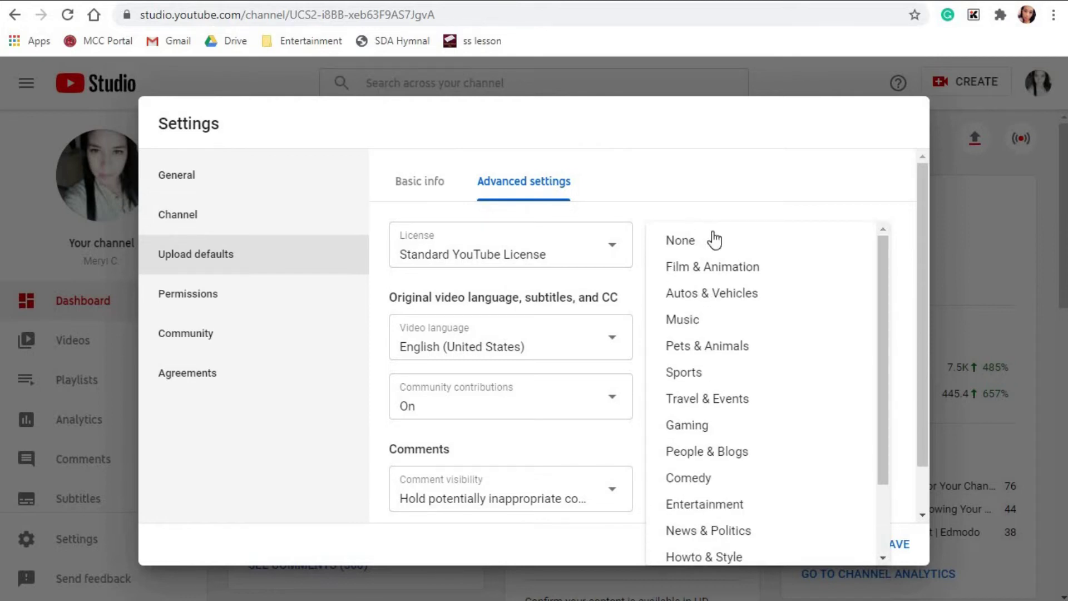
left_click(696, 245)
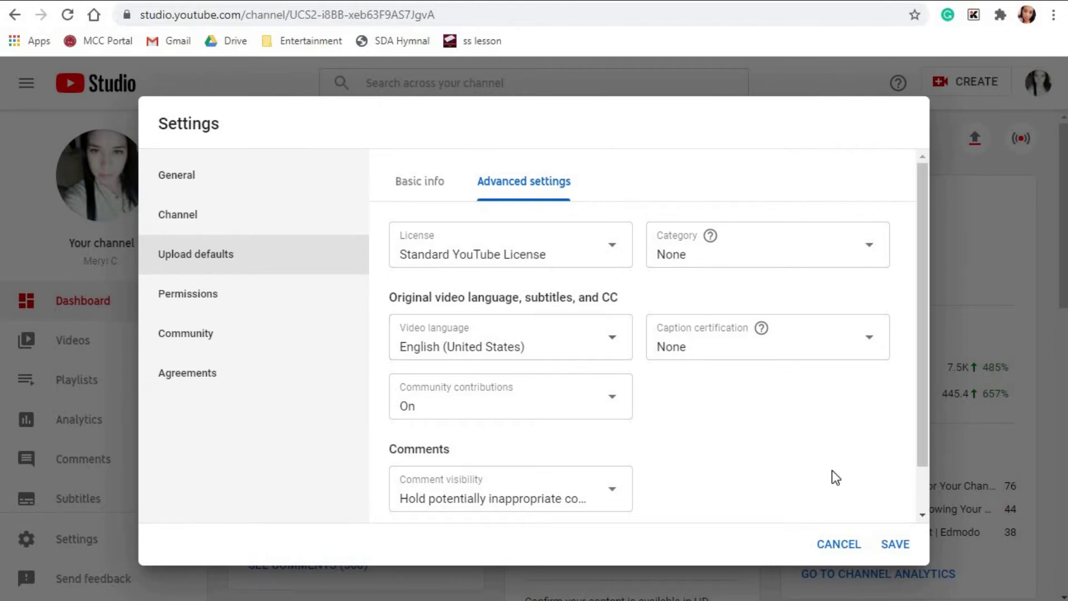
left_click(923, 515)
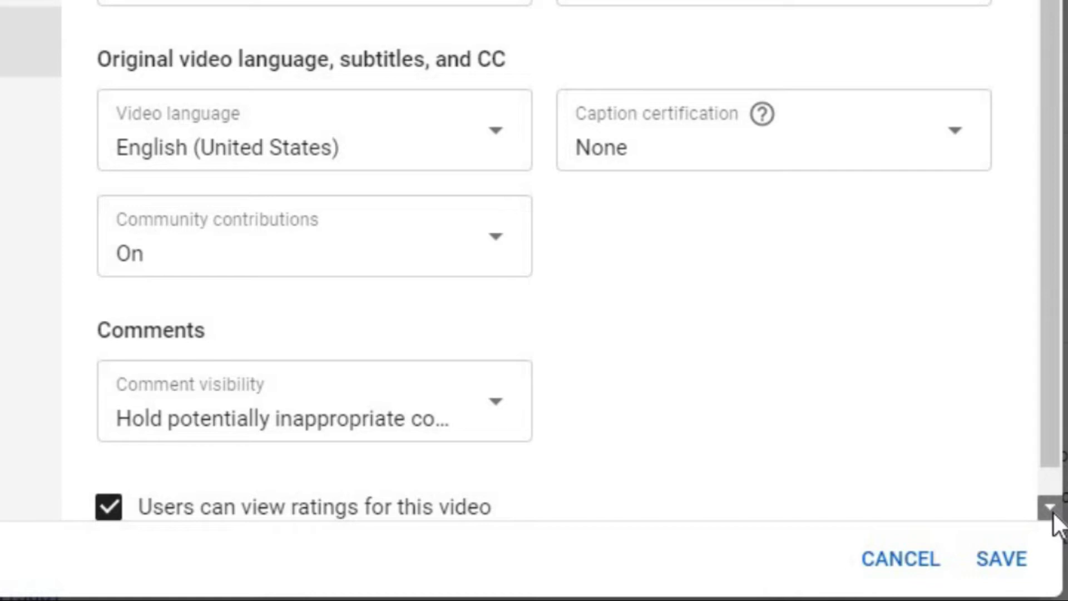
left_click(1052, 508)
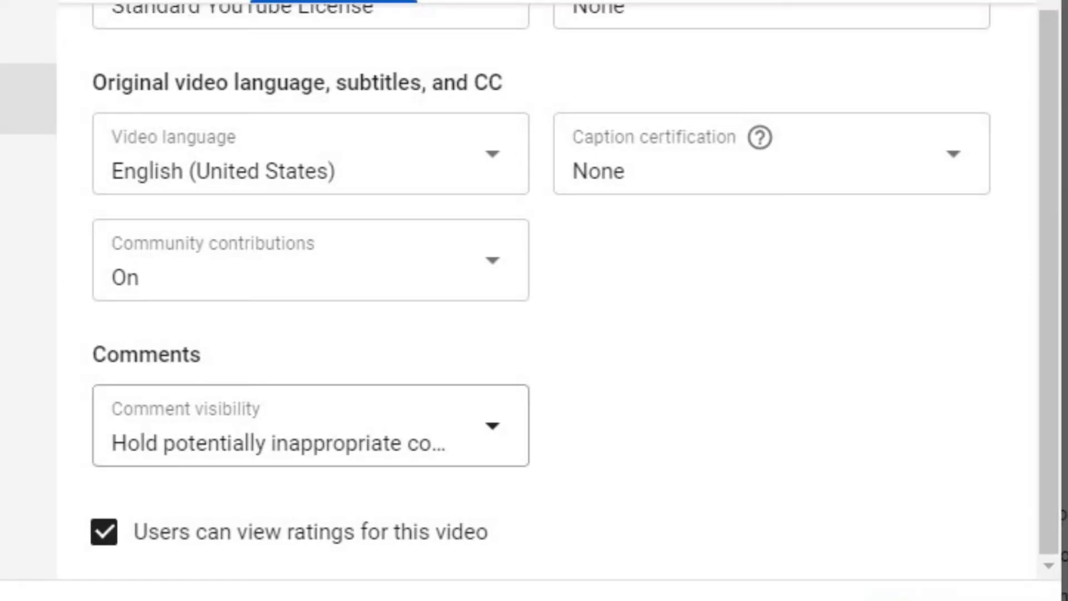
left_click(496, 442)
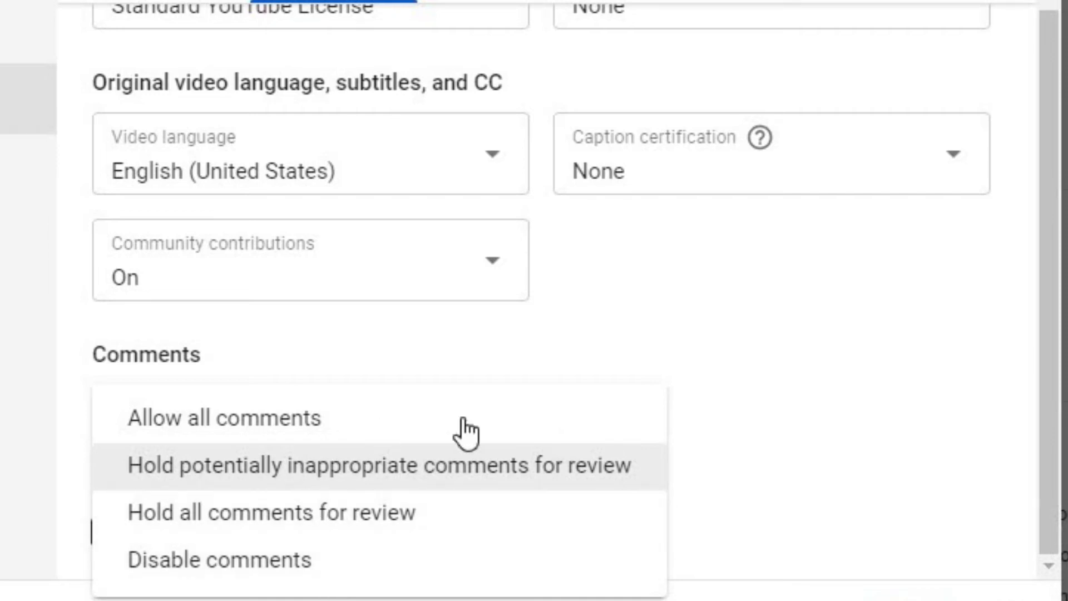
left_click(574, 469)
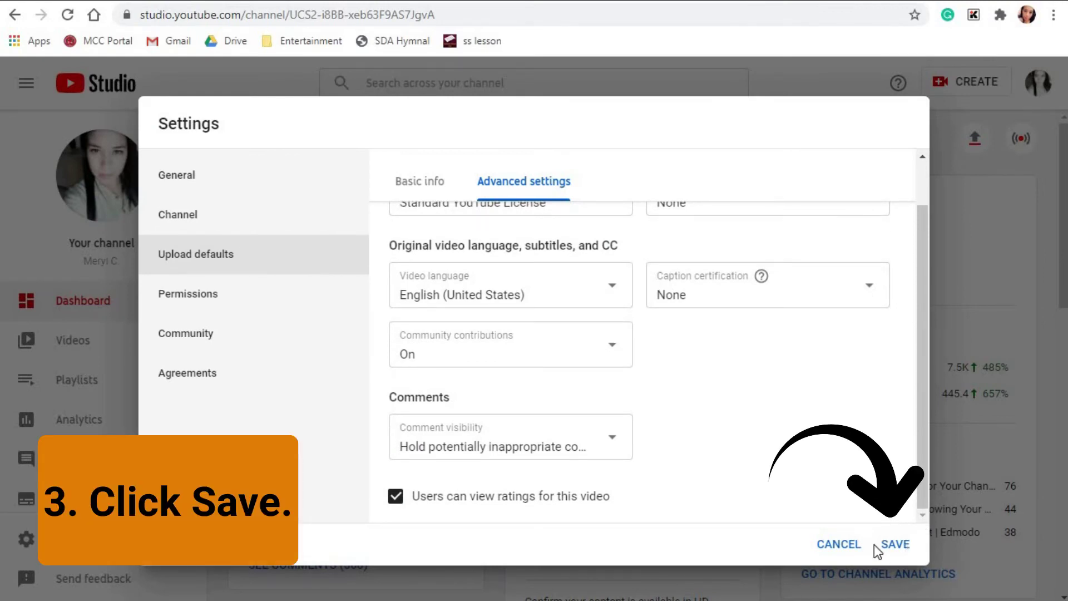
- Save the upload defaults and start a new video upload
left_click(891, 545)
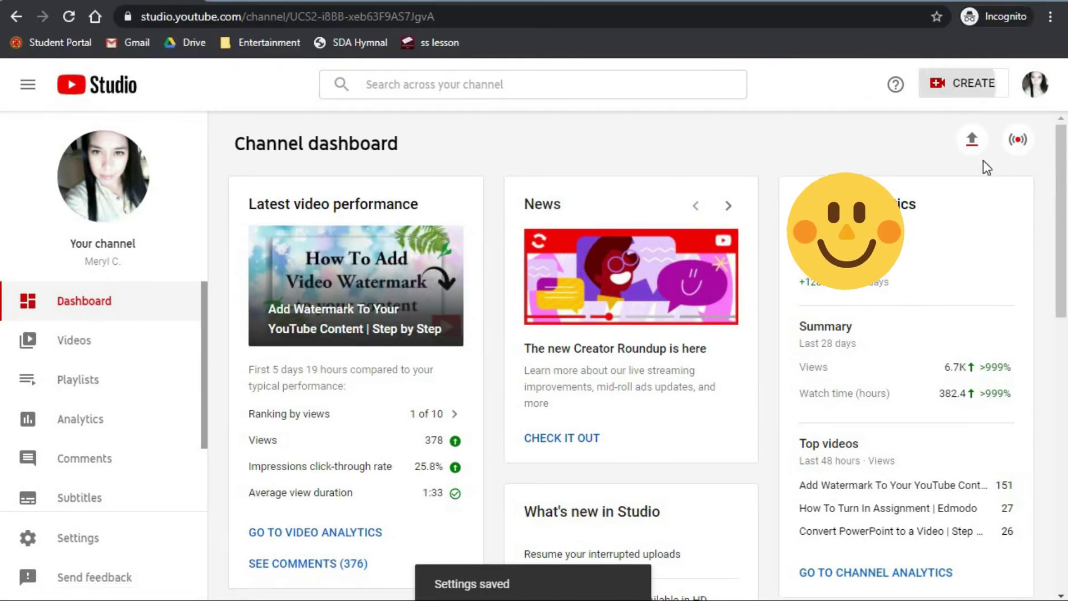
left_click(955, 94)
left_click(925, 117)
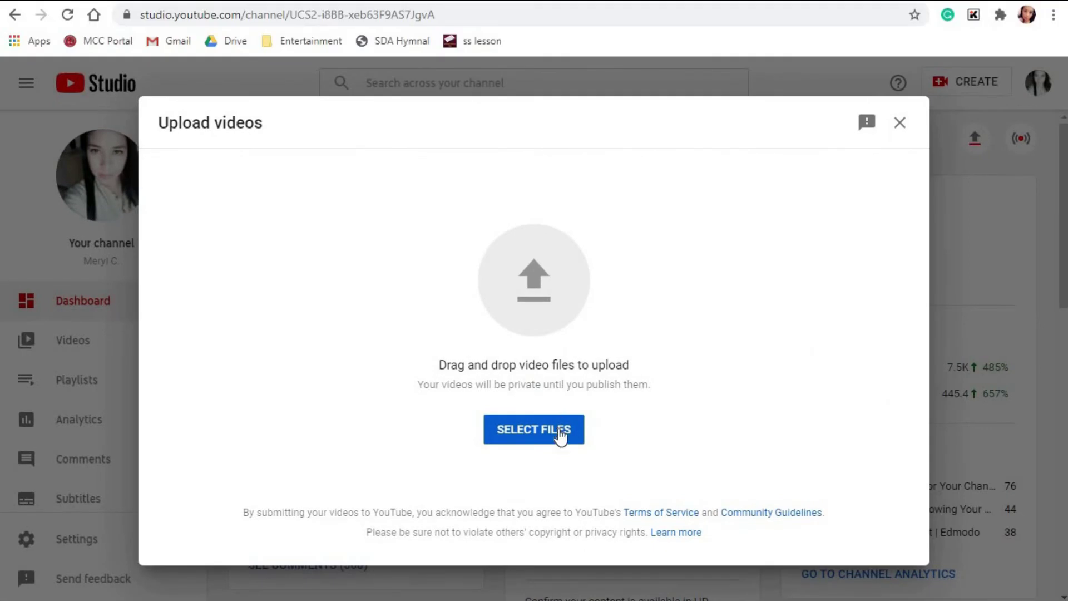
- Pick URL from the Ready To Upload folder and begin its upload
left_click(559, 429)
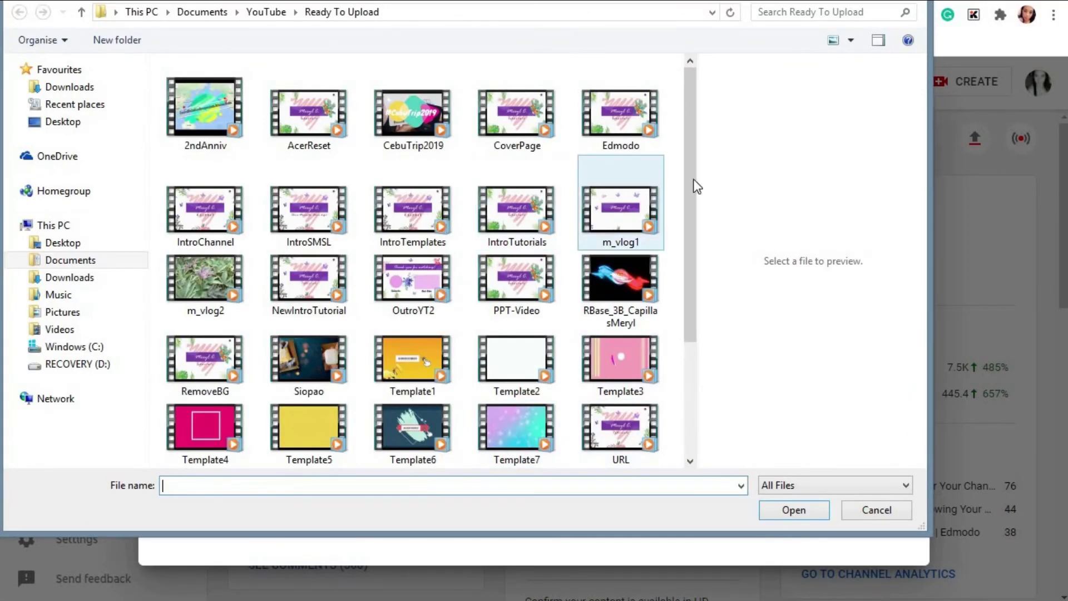
left_click_drag(694, 183, 691, 299)
left_click(614, 282)
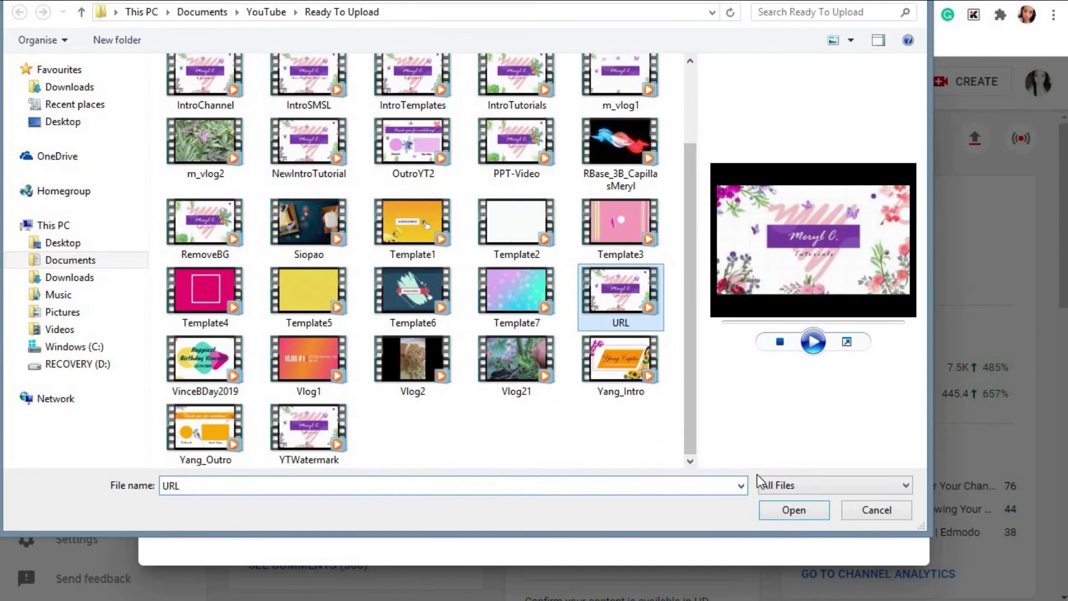
left_click(796, 511)
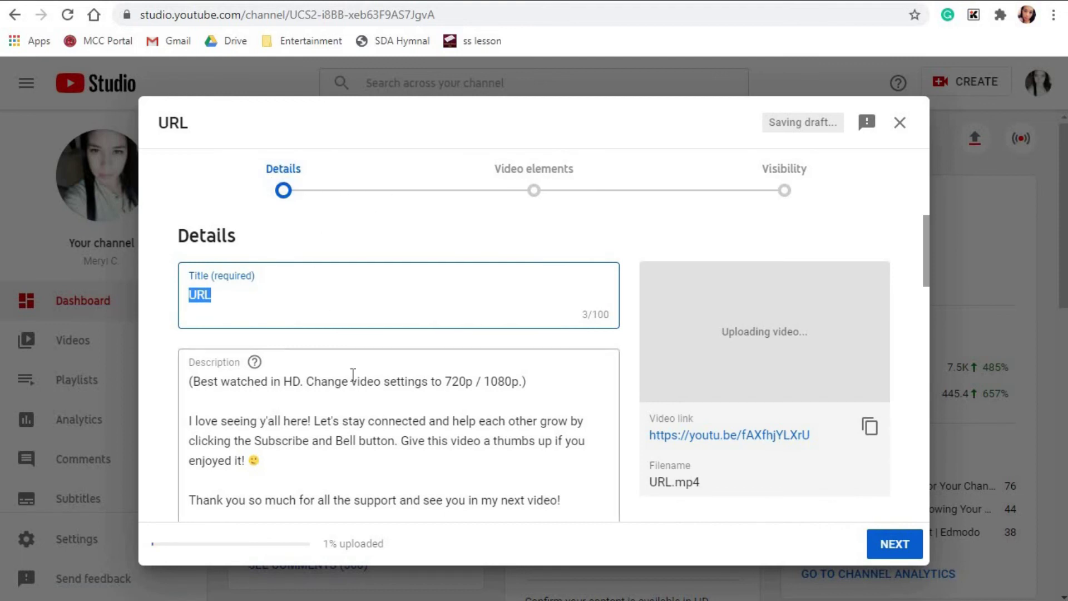
left_click(188, 384)
left_click_drag(188, 384, 539, 519)
scroll(500, 350, "down", 3)
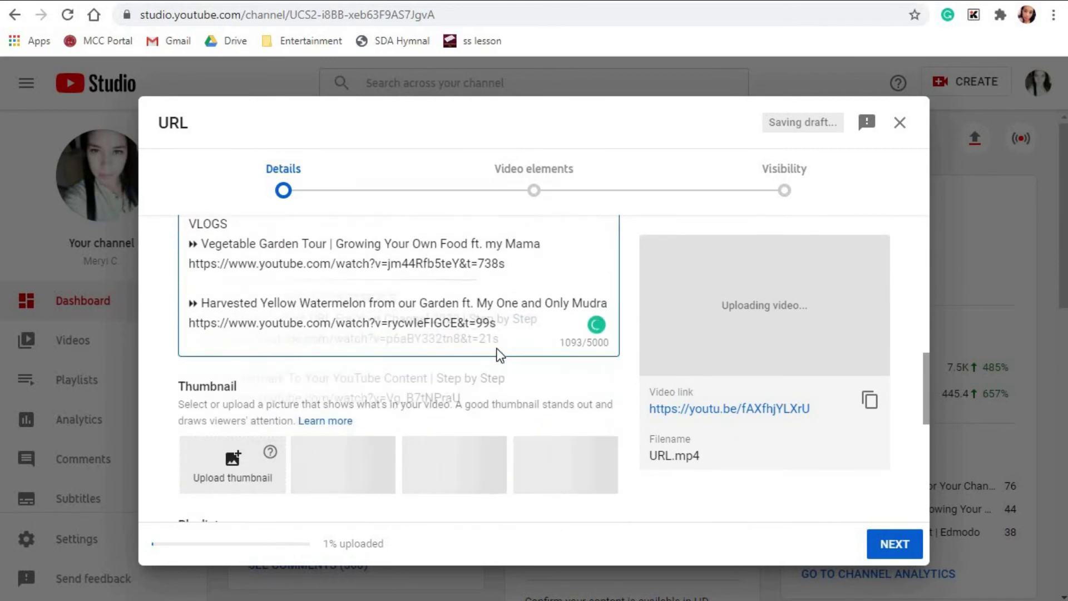
key("ctrl+a")
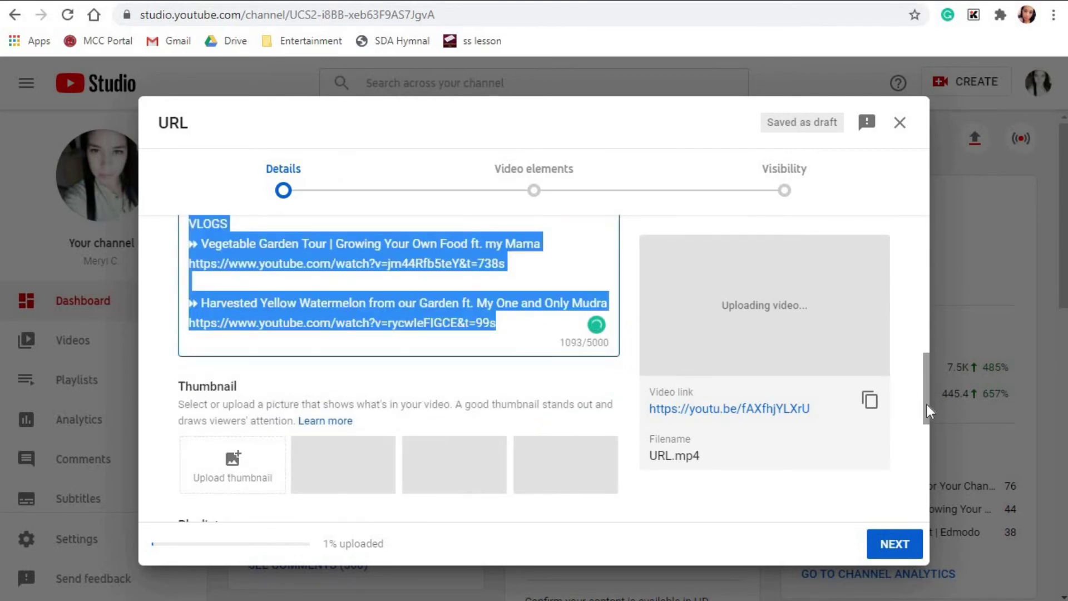
left_click_drag(927, 405, 917, 525)
left_click(537, 342)
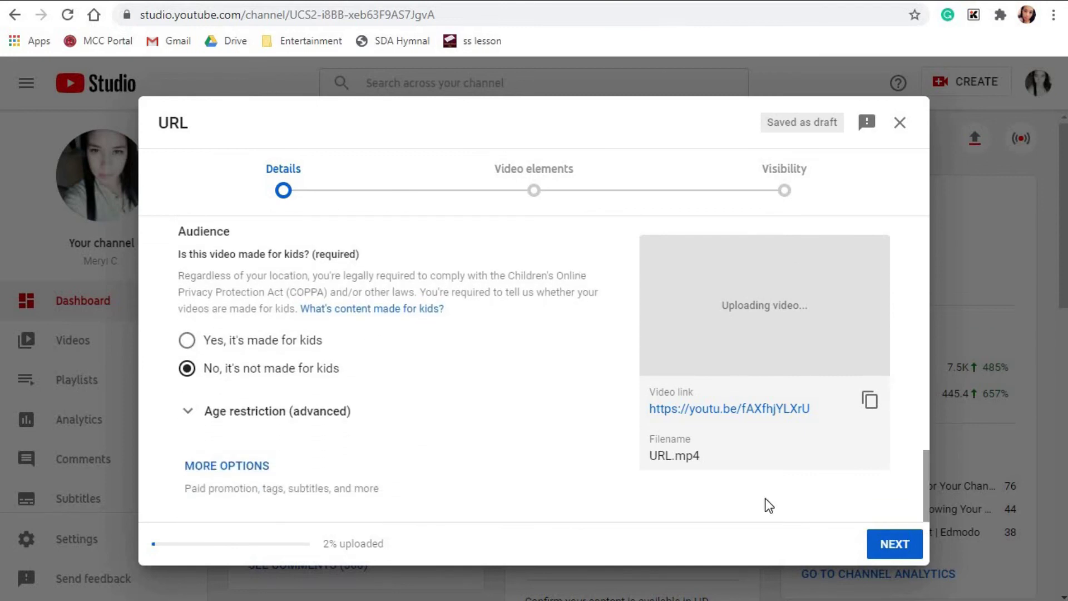
left_click(234, 474)
left_click_drag(926, 386, 926, 423)
left_click_drag(933, 334, 940, 175)
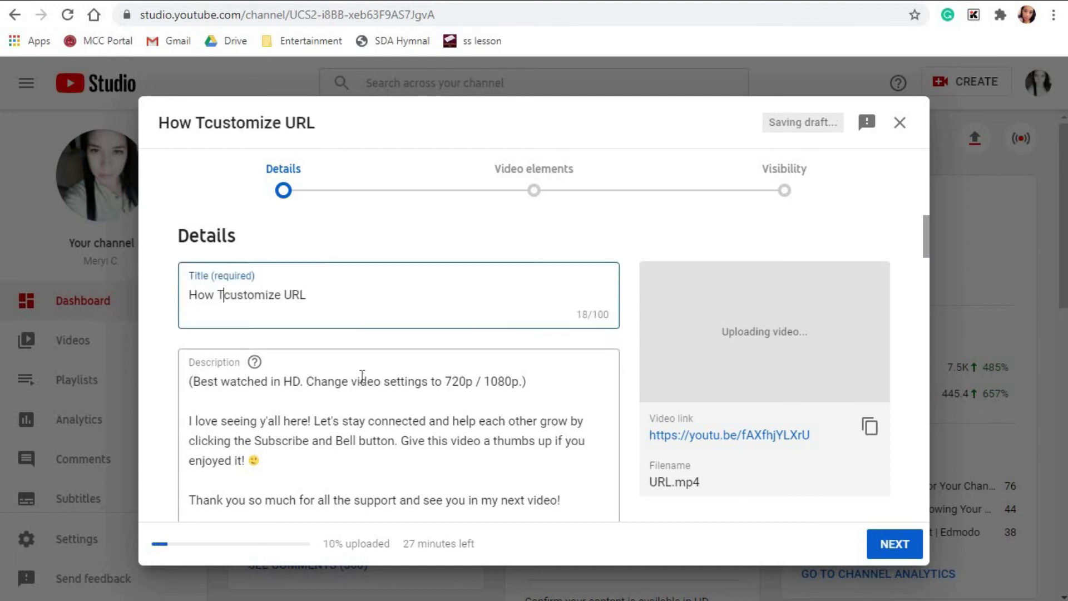
- Enter the title 'How To Get Customize URL For Your Channel', fixing typos and replacing 'Set' with 'Get'
type("Set customize")
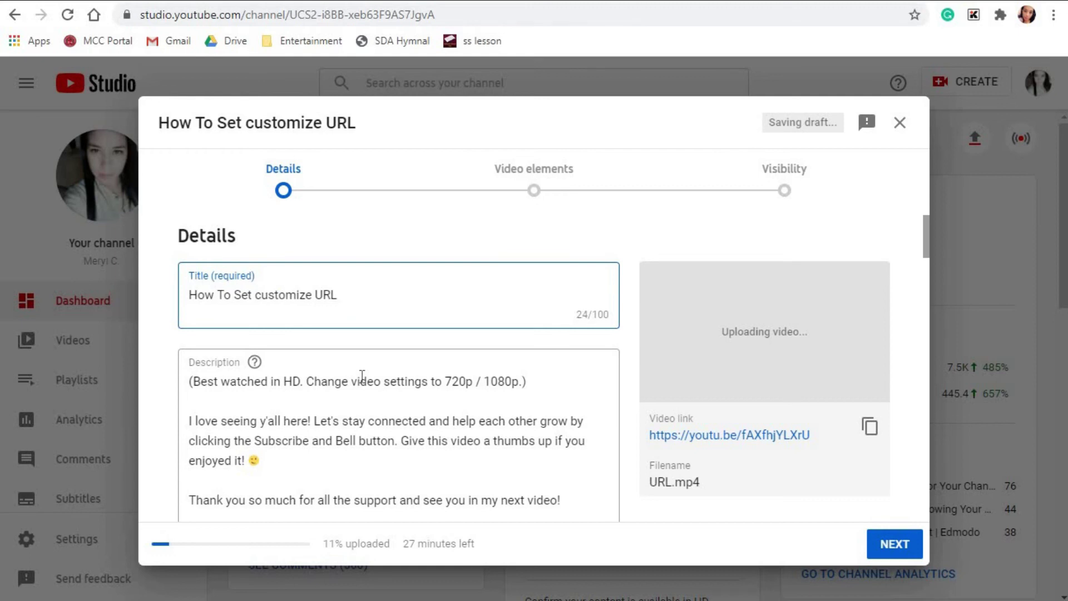
key("Delete")
type("C")
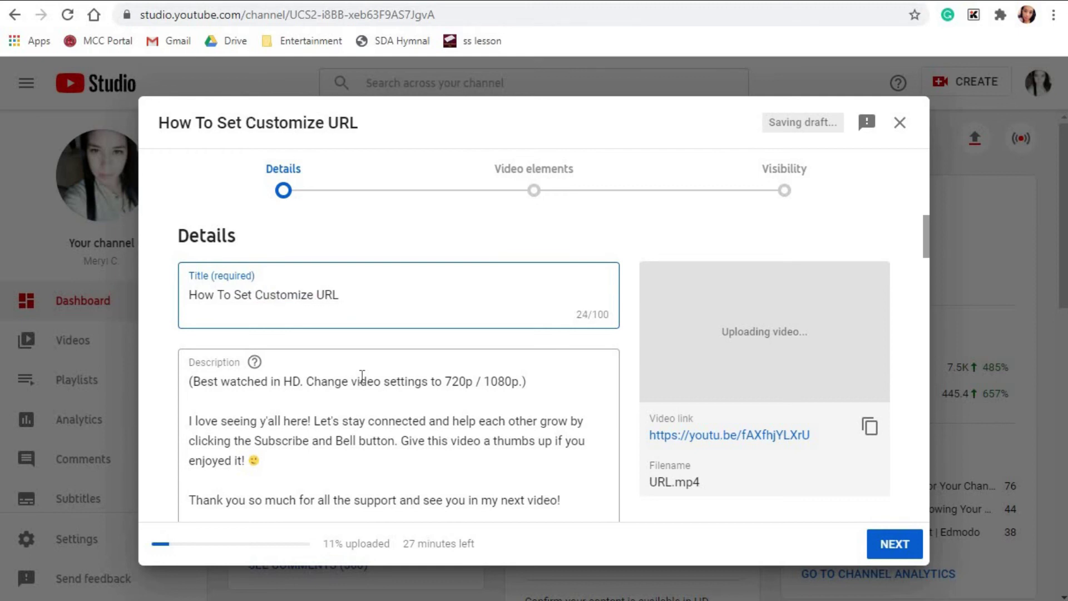
left_click(317, 316)
type("For ")
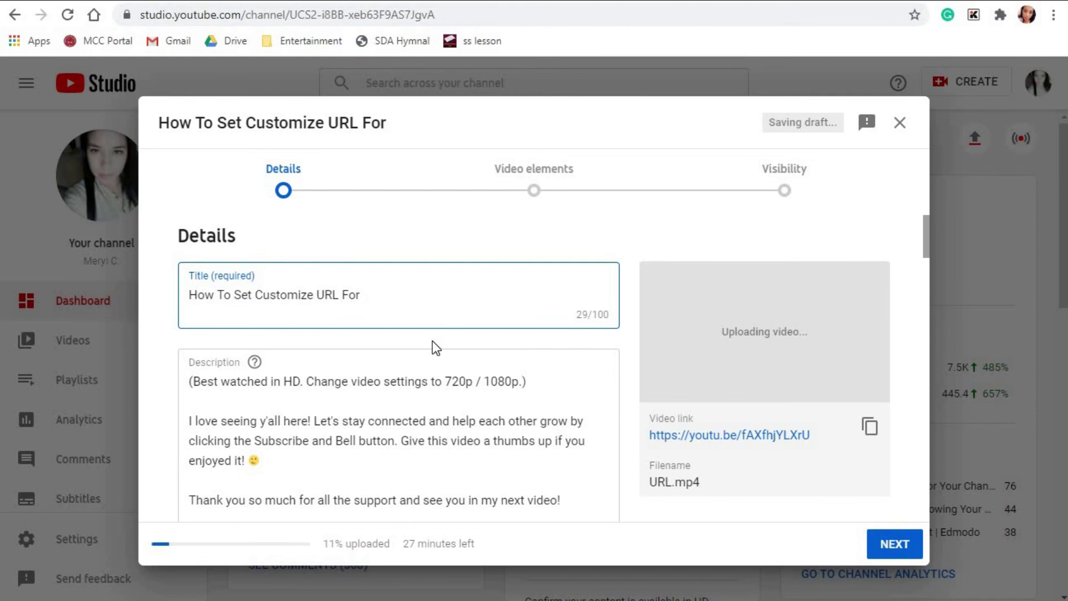
type("Uo")
key("BackSpace")
key("BackSpace")
key("BackSpace")
type("Your Channel")
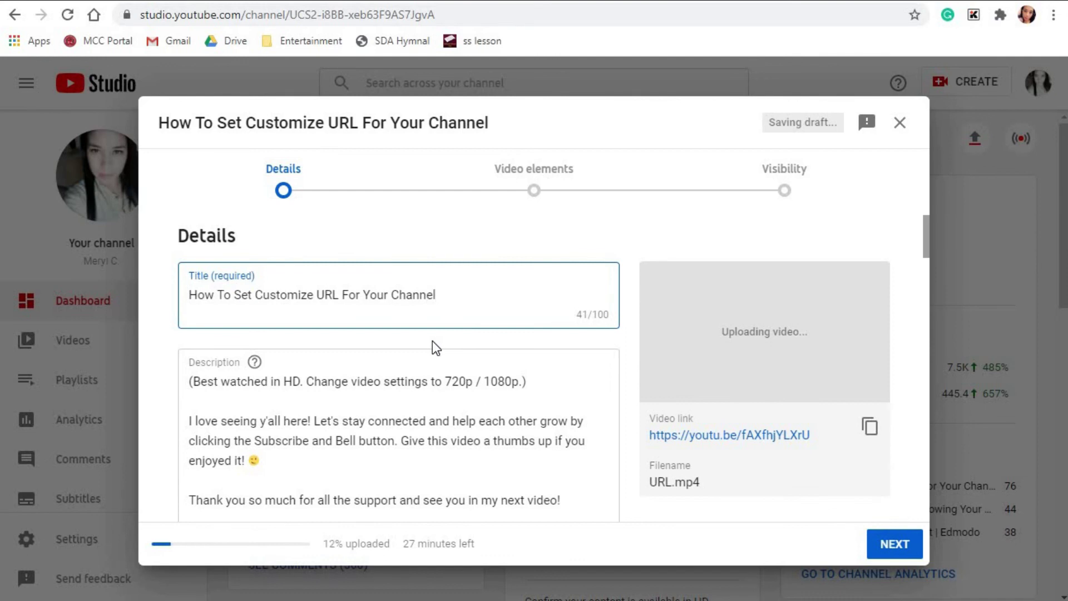
double_click(245, 297)
type("Get")
left_click(487, 293)
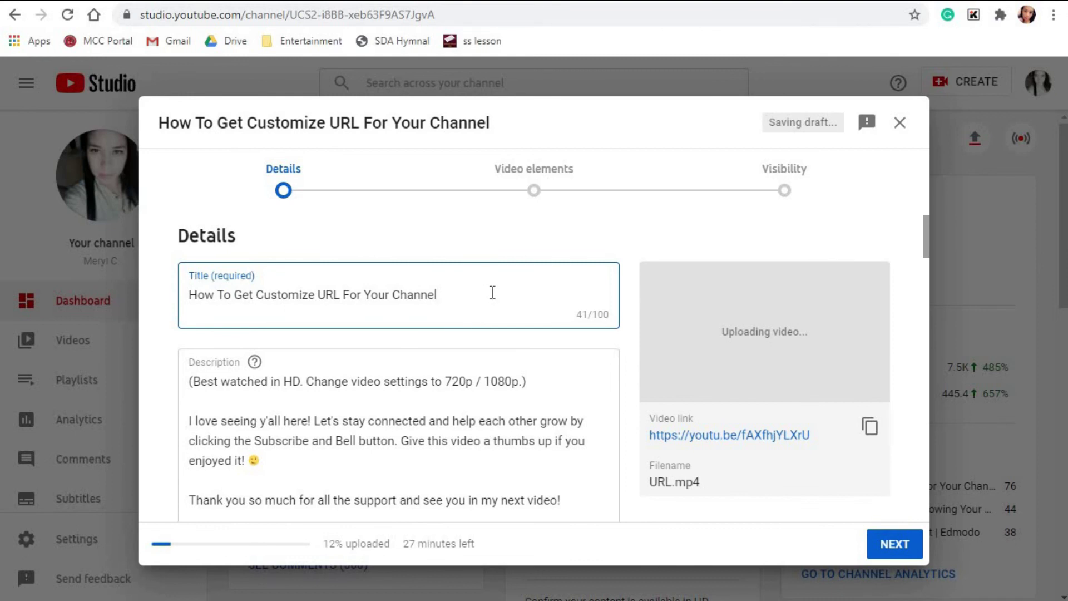
left_click(923, 206)
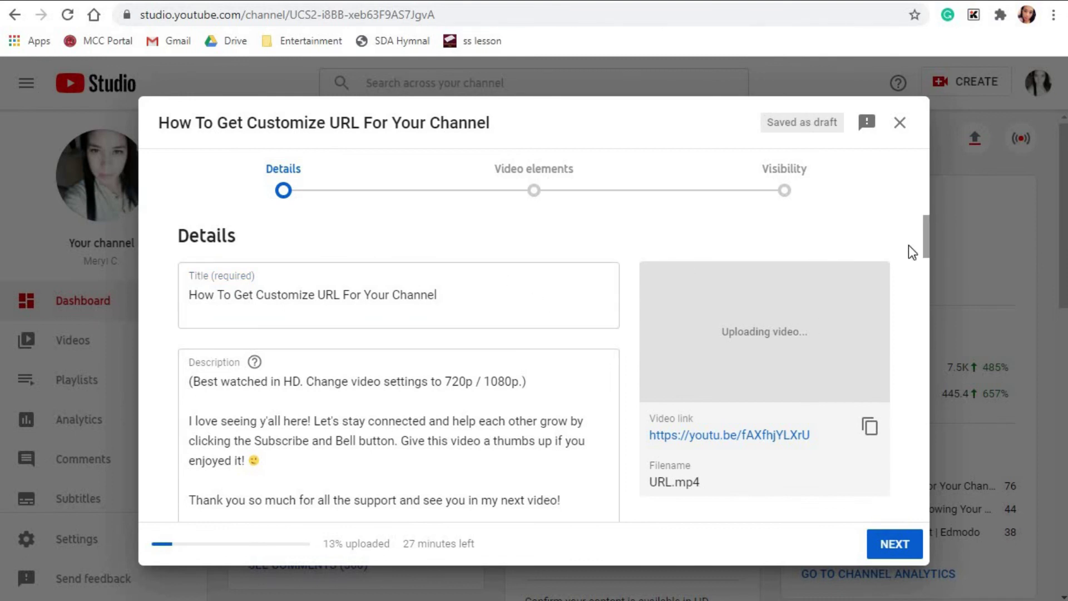
left_click_drag(926, 245, 916, 519)
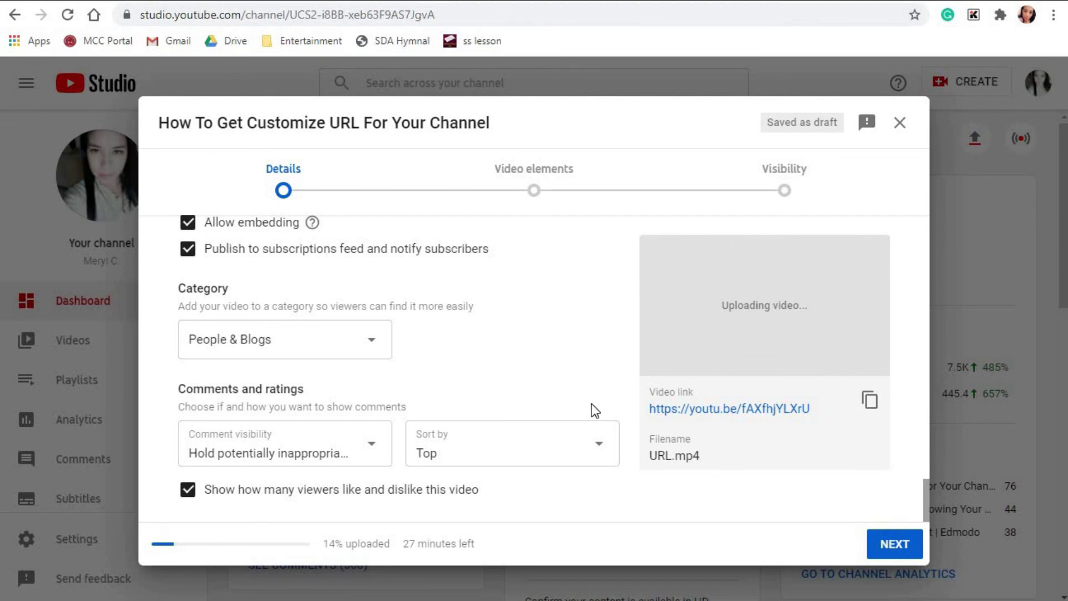
scroll(328, 376, "up", 20)
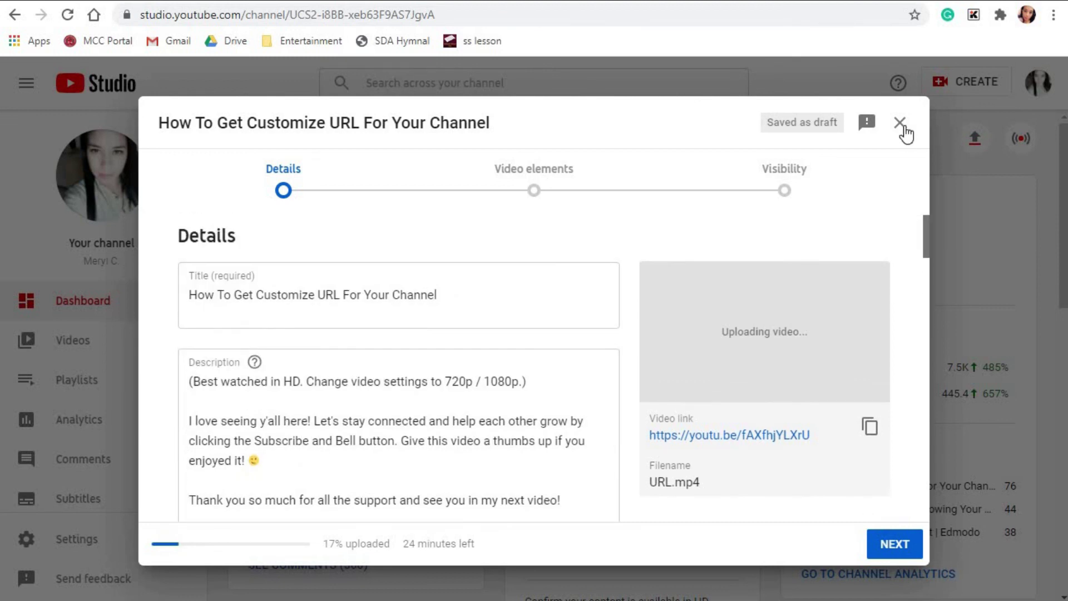
- Advance past Video elements to the Visibility step and review its options with Public chosen
left_click(906, 545)
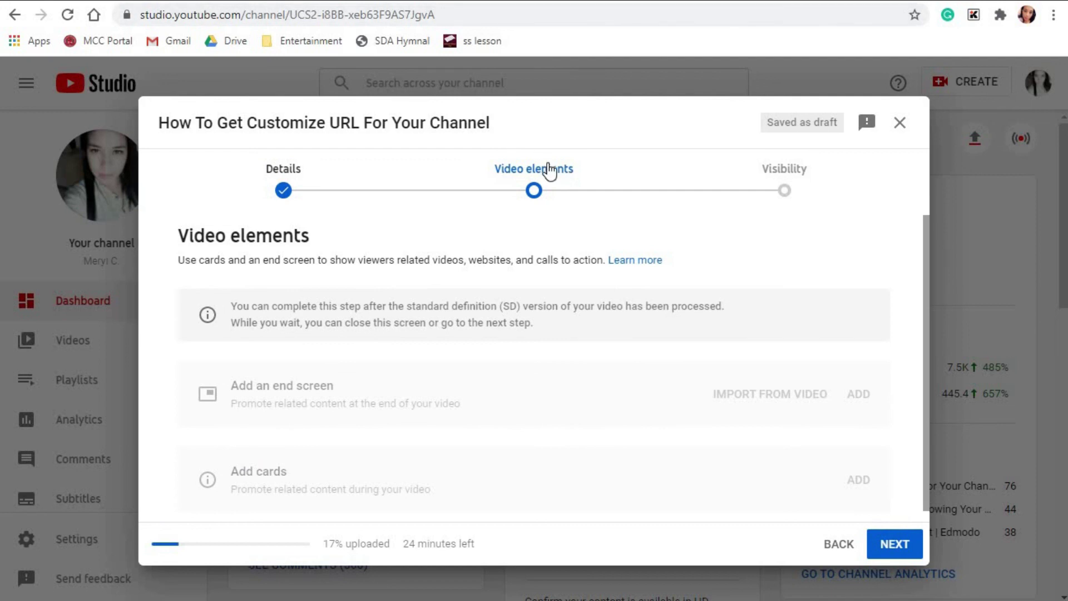
left_click(784, 192)
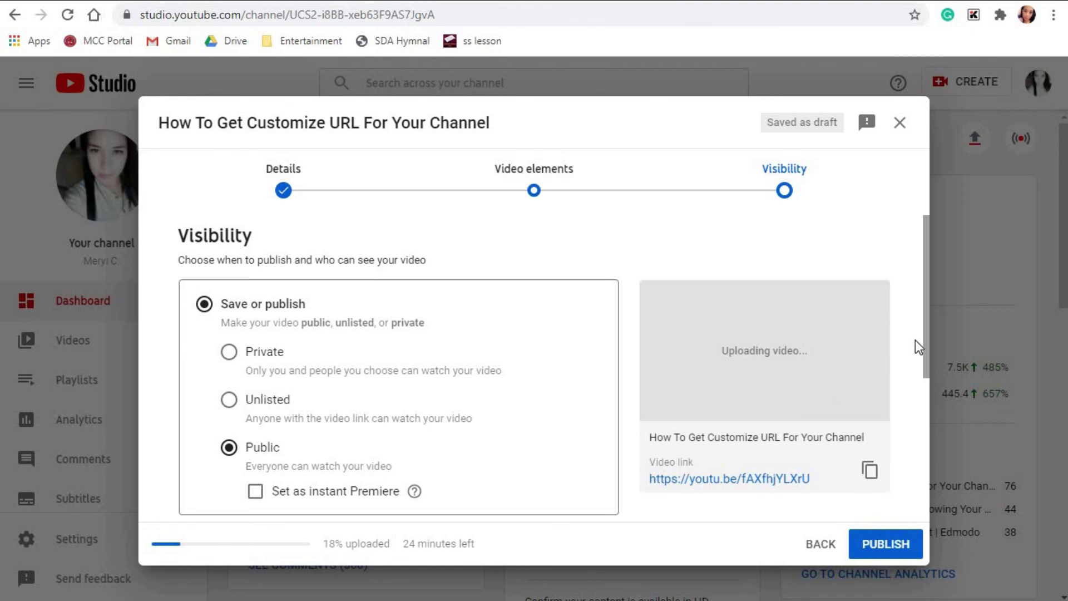
scroll(920, 366, "down", 5)
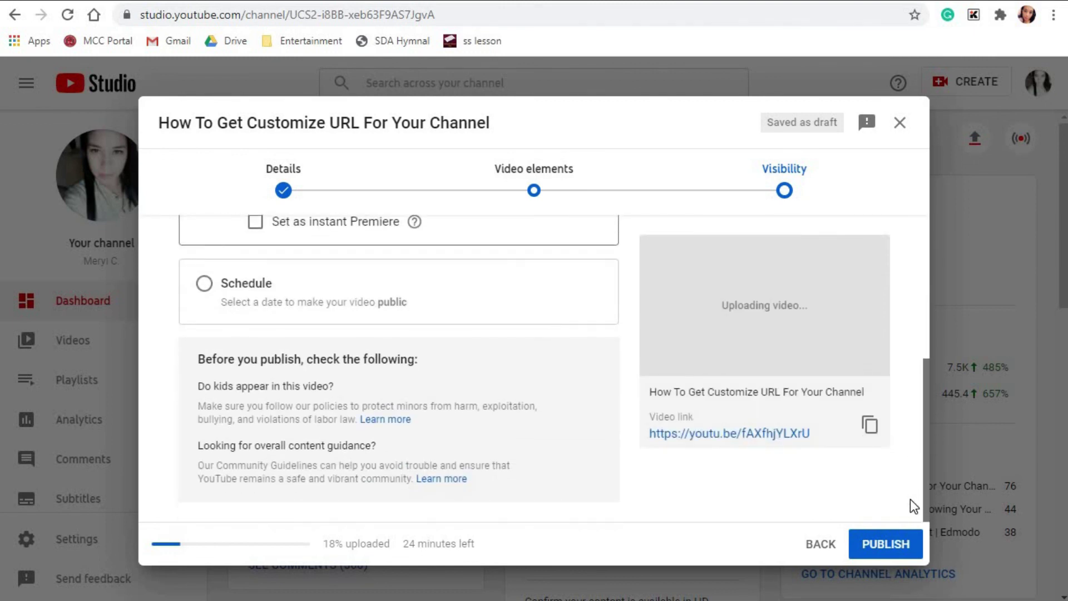
scroll(911, 500, "up", 2)
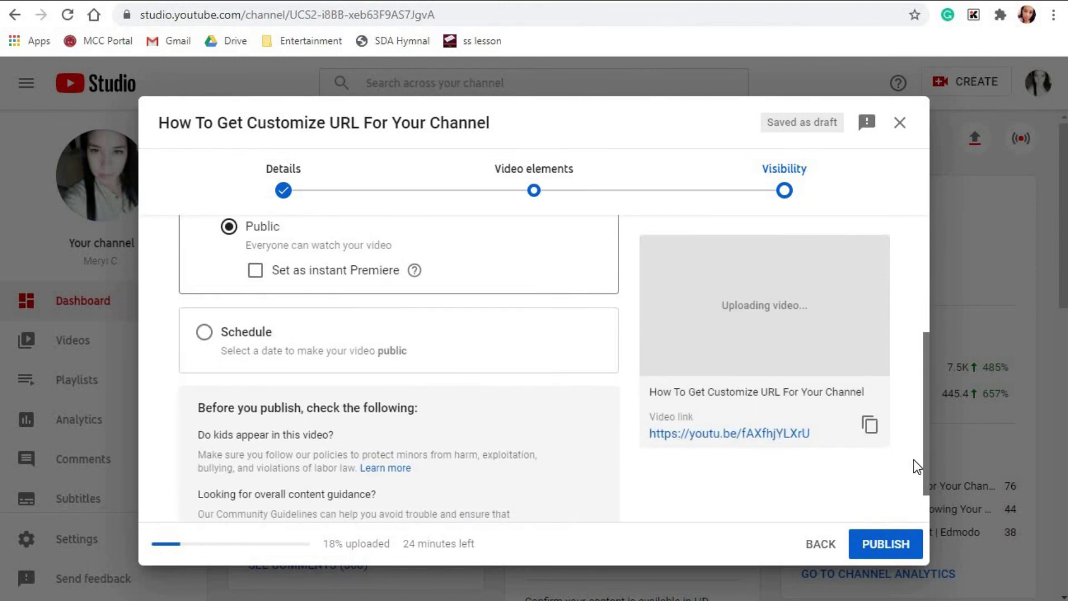